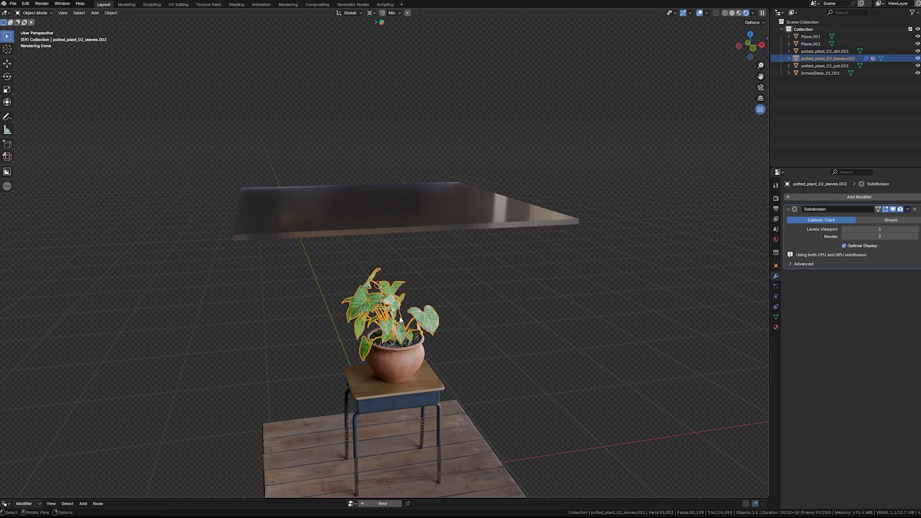
- Add a Geometry Nodes modifier to the plant leaves and assign the existing Simple Collision D node group
{"action": "left_click", "coordinate": [884, 199]}
{"action": "left_click", "coordinate": [821, 264]}
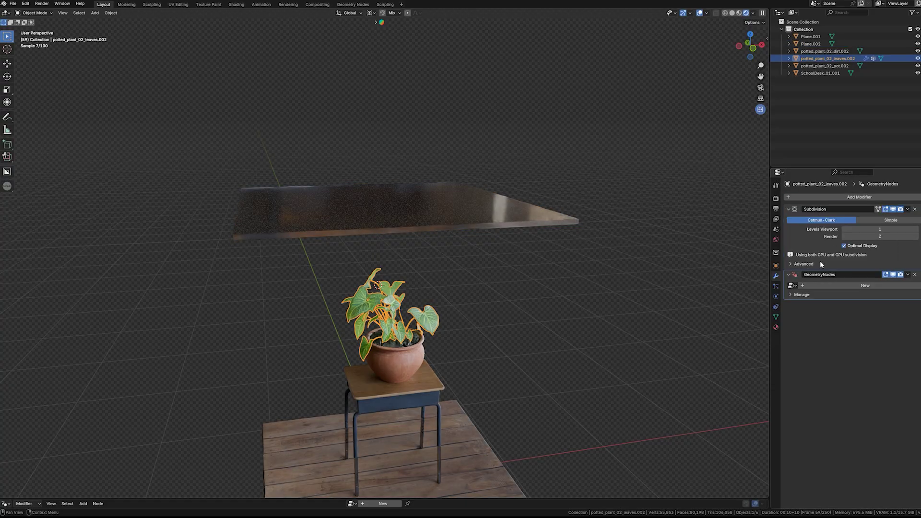
{"action": "left_click", "coordinate": [792, 287]}
{"action": "left_click", "coordinate": [815, 316]}
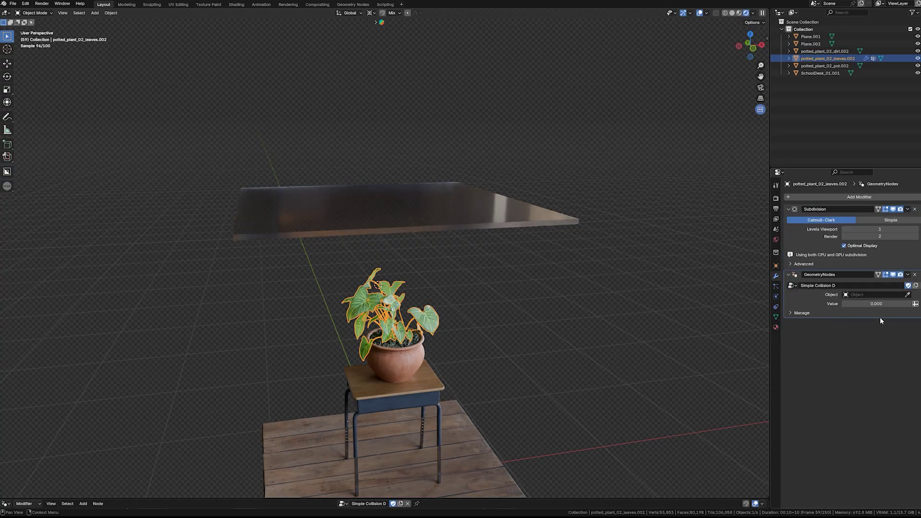
- Duplicate the bottom face of the floating slab in place and separate it into its own object
{"action": "left_click", "coordinate": [476, 221]}
{"action": "key", "text": "Tab"}
{"action": "middle_click_drag", "start_coordinate": [475, 224], "coordinate": [477, 202]}
{"action": "left_click", "coordinate": [459, 231]}
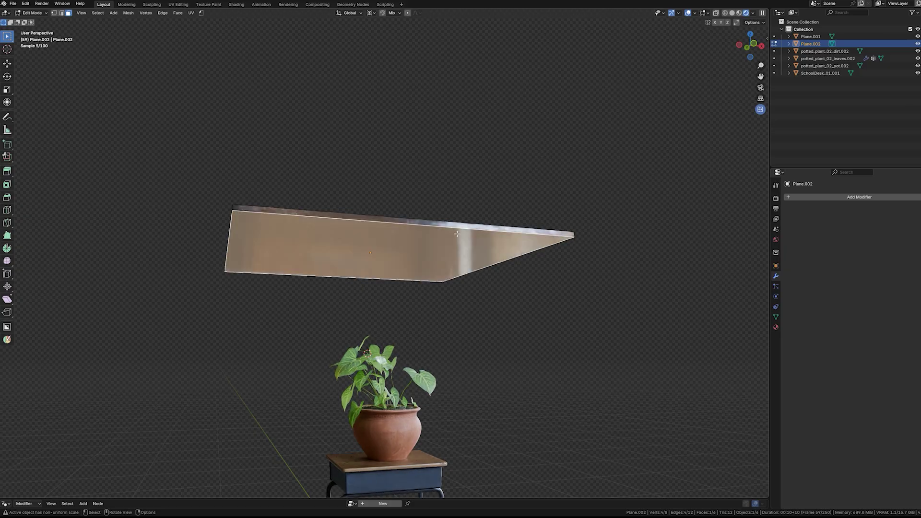
{"action": "key", "text": "shift+d"}
{"action": "key", "text": "Escape"}
{"action": "key", "text": "p"}
{"action": "left_click", "coordinate": [485, 184]}
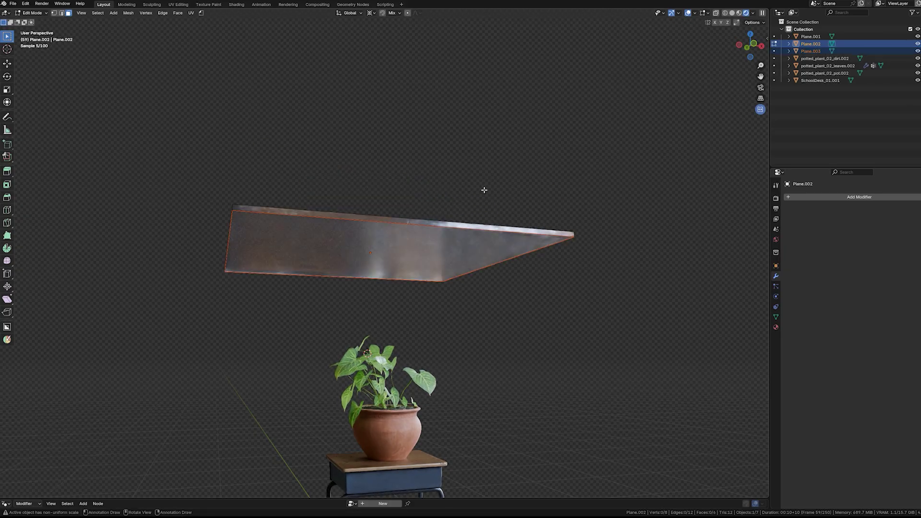
{"action": "key", "text": "Tab"}
- Extrude the separated plane upward along Z into a tall box above the plant
{"action": "left_click", "coordinate": [465, 237]}
{"action": "key", "text": "Tab"}
{"action": "key", "text": "a"}
{"action": "middle_click_drag", "start_coordinate": [474, 235], "coordinate": [472, 259]}
{"action": "scroll", "coordinate": [471, 259], "scroll_direction": "down", "scroll_amount": 2}
{"action": "key", "text": "2"}
{"action": "left_click", "coordinate": [468, 254]}
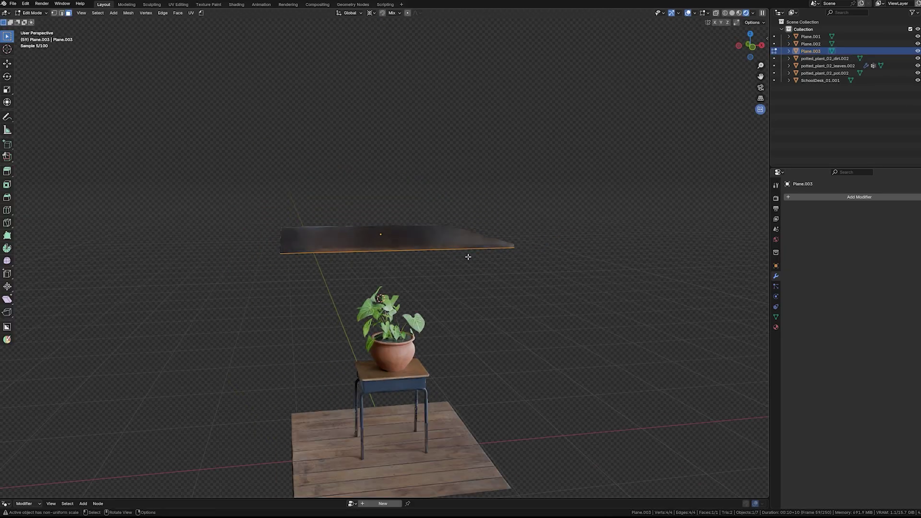
{"action": "key", "text": "e"}
{"action": "key", "text": "z"}
{"action": "left_click", "coordinate": [472, 103]}
{"action": "key", "text": "Tab"}
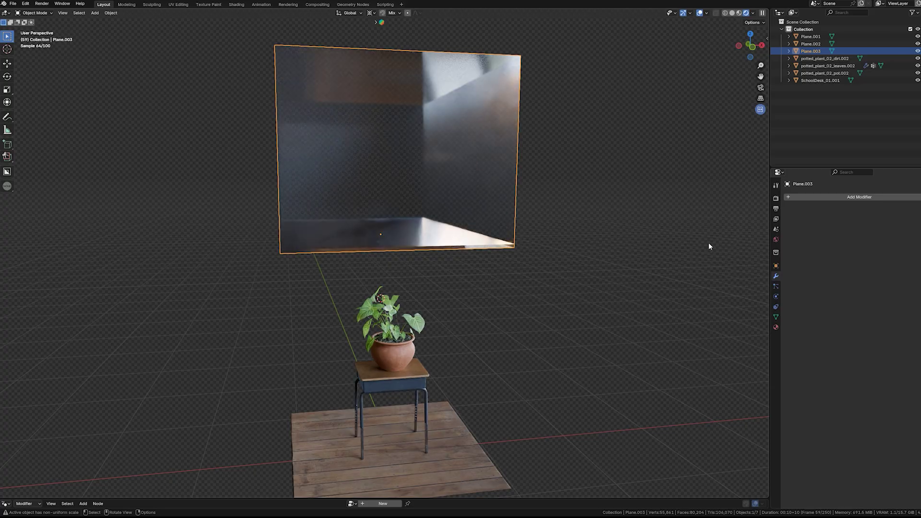
- Disable Camera, Diffuse, Glossy, Transmission, Volume Scatter and Shadow ray visibility for the tall box
{"action": "left_click", "coordinate": [775, 266]}
{"action": "left_click_drag", "start_coordinate": [853, 440], "coordinate": [852, 472]}
{"action": "left_click", "coordinate": [466, 264]}
{"action": "left_click", "coordinate": [452, 242]}
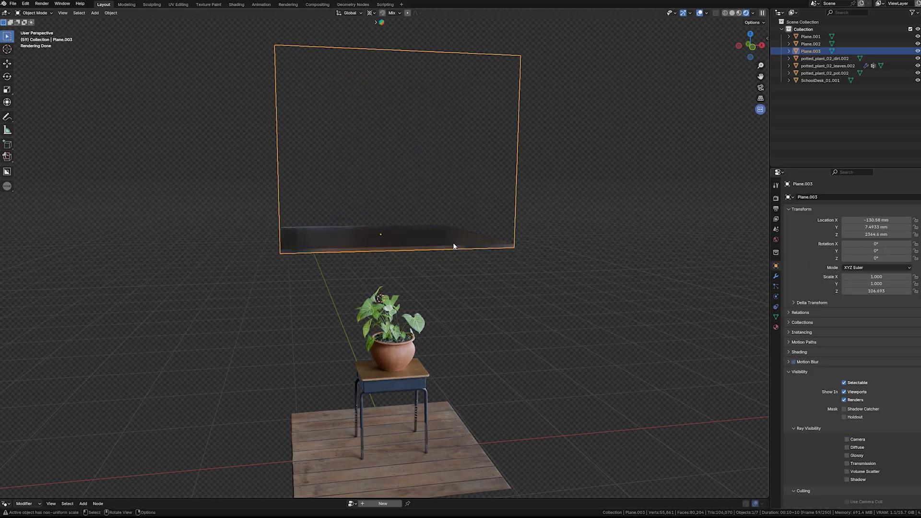
{"action": "left_click", "coordinate": [453, 242]}
{"action": "key", "text": "ctrl+z"}
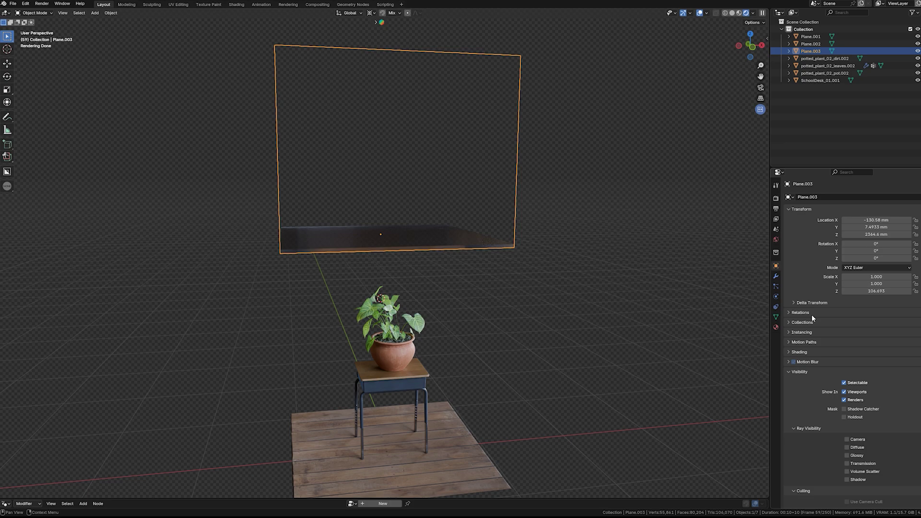
- Add a Copy Location constraint to the tall box with Plane.002 as its target
{"action": "left_click", "coordinate": [776, 306]}
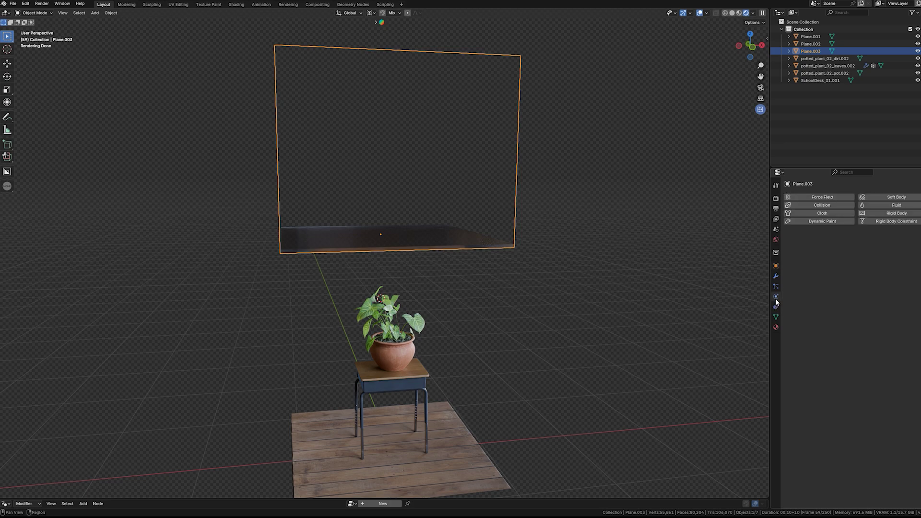
{"action": "left_click", "coordinate": [821, 198]}
{"action": "left_click", "coordinate": [813, 217]}
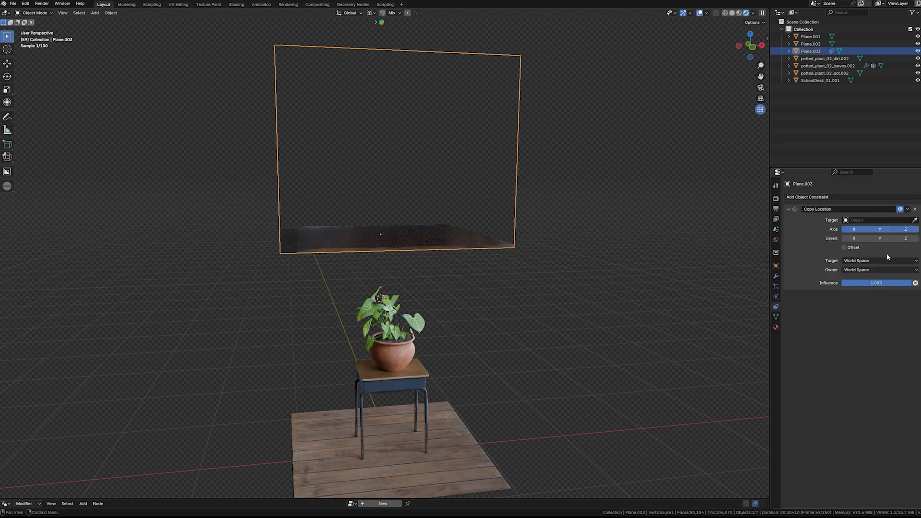
{"action": "left_click", "coordinate": [461, 246]}
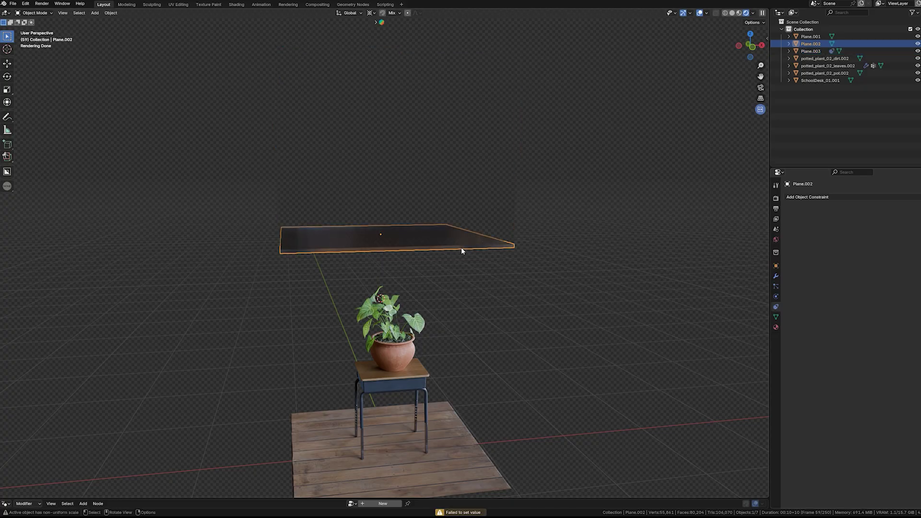
{"action": "key", "text": "ctrl+z"}
{"action": "left_click", "coordinate": [880, 221]}
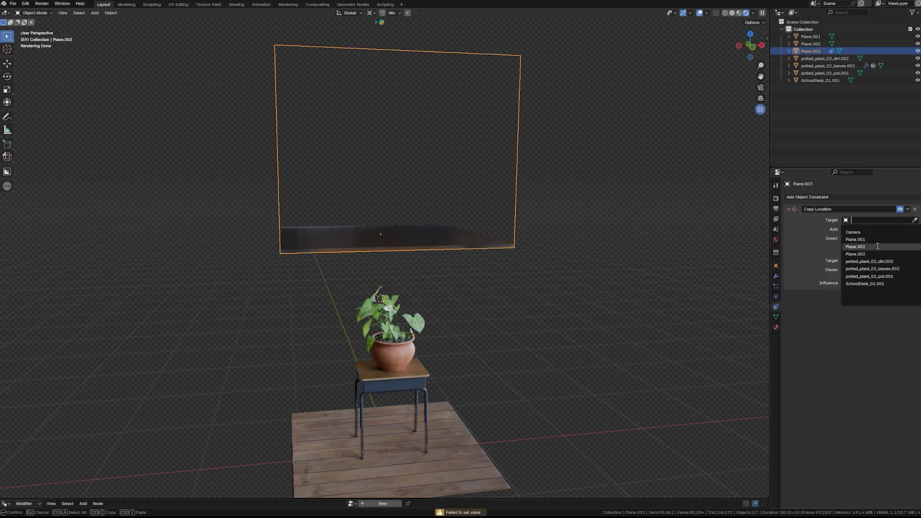
{"action": "left_click", "coordinate": [855, 247]}
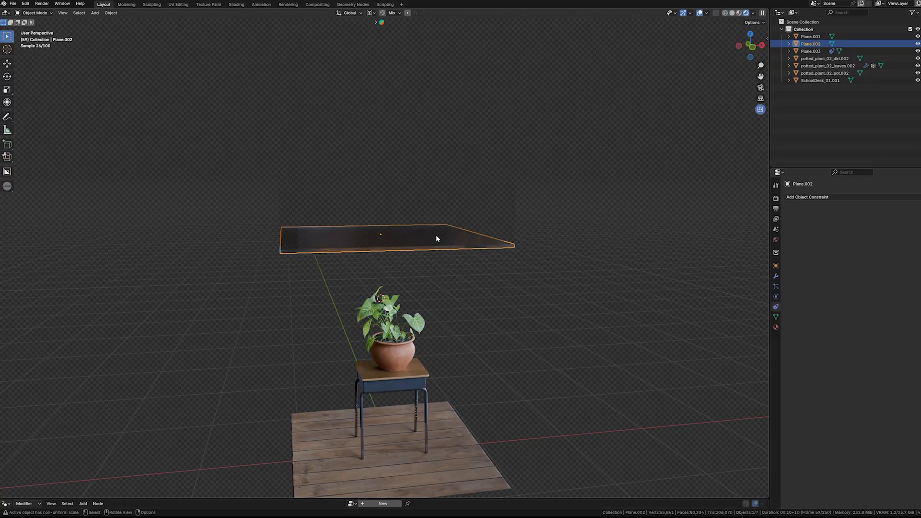
- Set Plane.003 as the collision object in the plant leaves' Geometry Nodes modifier
{"action": "left_click", "coordinate": [399, 319]}
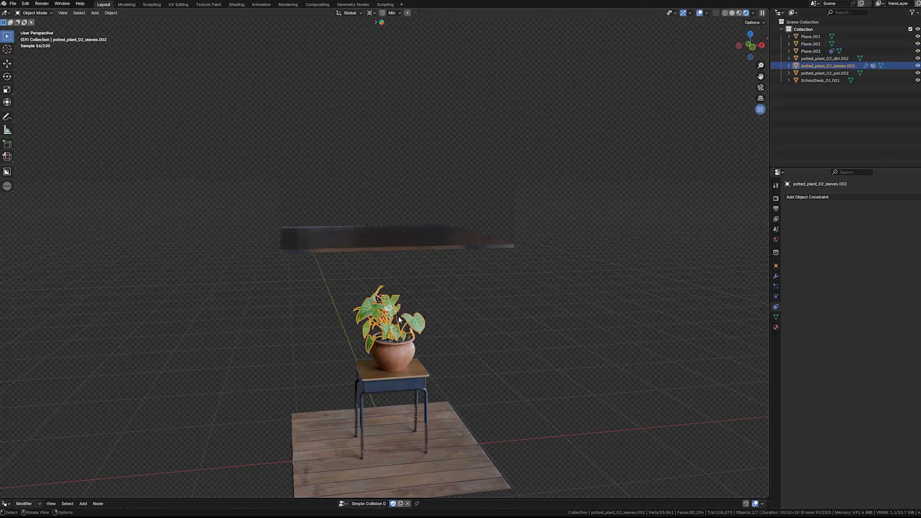
{"action": "left_click", "coordinate": [776, 276]}
{"action": "left_click", "coordinate": [905, 294]}
{"action": "left_click", "coordinate": [815, 336]}
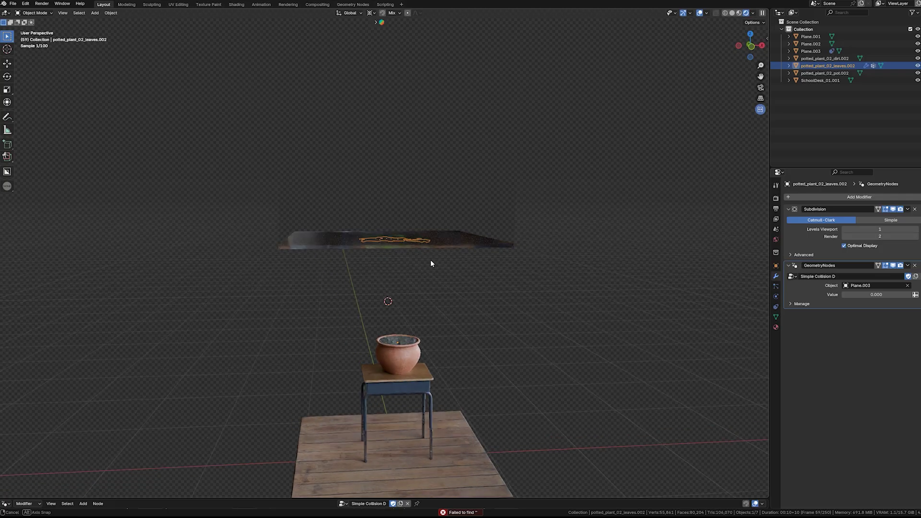
- Recalculate the normals of all faces of the tall box so they point outside
{"action": "left_click", "coordinate": [445, 211]}
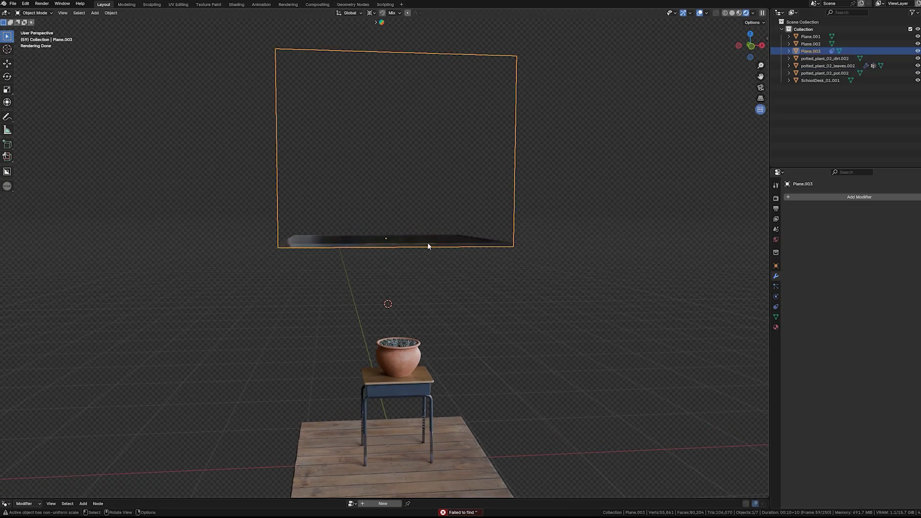
{"action": "key", "text": "Tab"}
{"action": "key", "text": "a"}
{"action": "key", "text": "shift+n"}
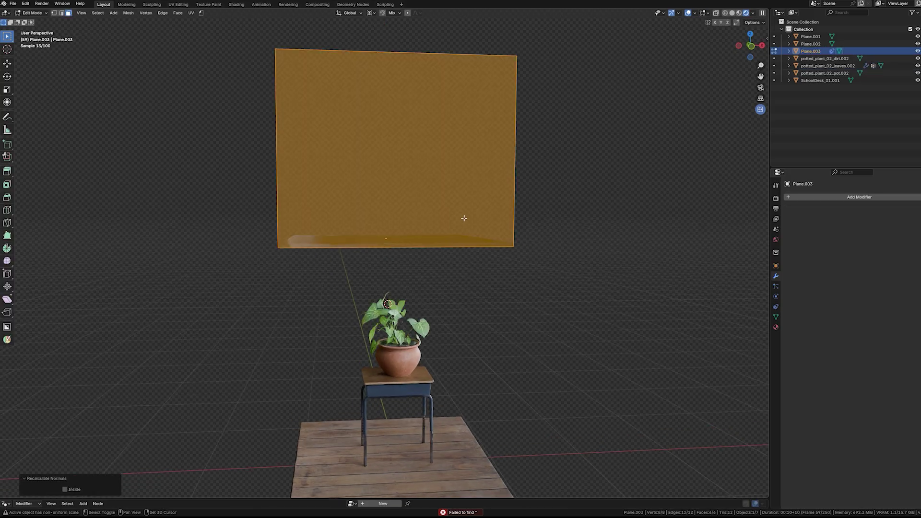
{"action": "key", "text": "Tab"}
{"action": "left_click", "coordinate": [563, 255]}
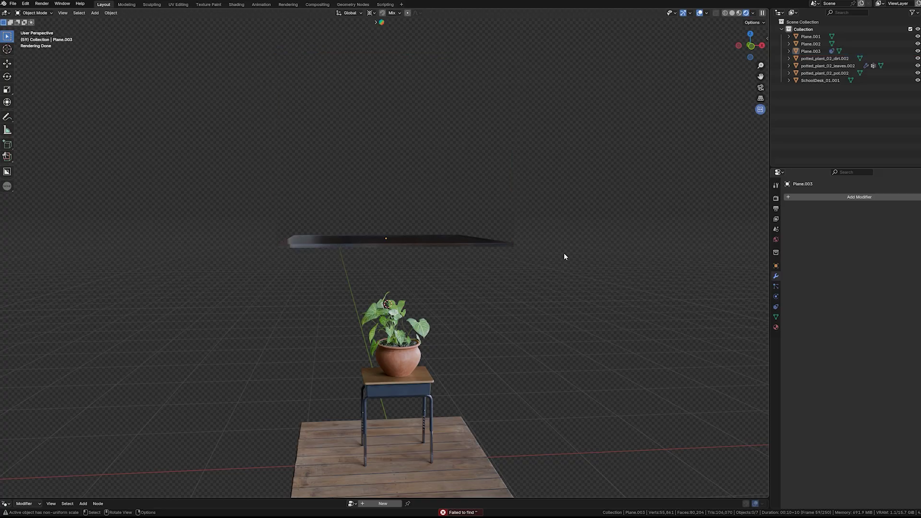
- Test the collision by lowering the flat slab along Z onto the plant and raising it again
{"action": "left_click", "coordinate": [451, 243]}
{"action": "left_click", "coordinate": [453, 237]}
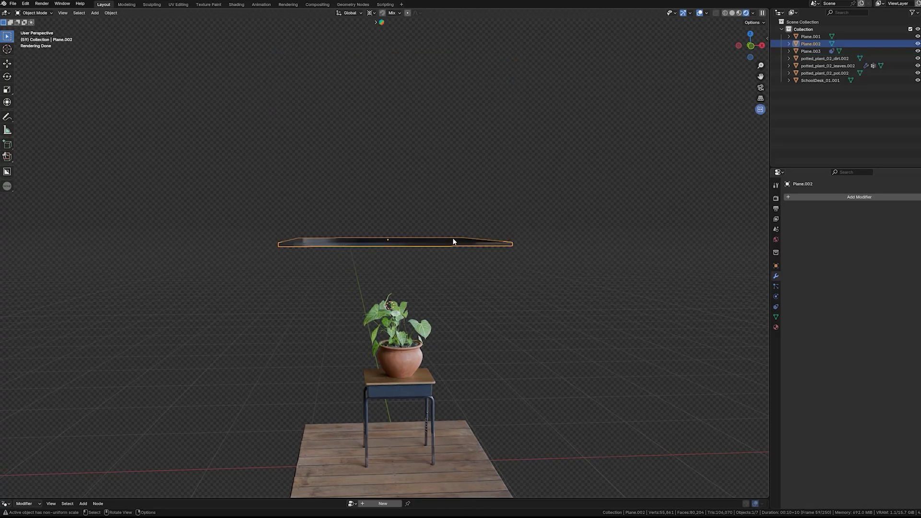
{"action": "key", "text": "g"}
{"action": "key", "text": "z"}
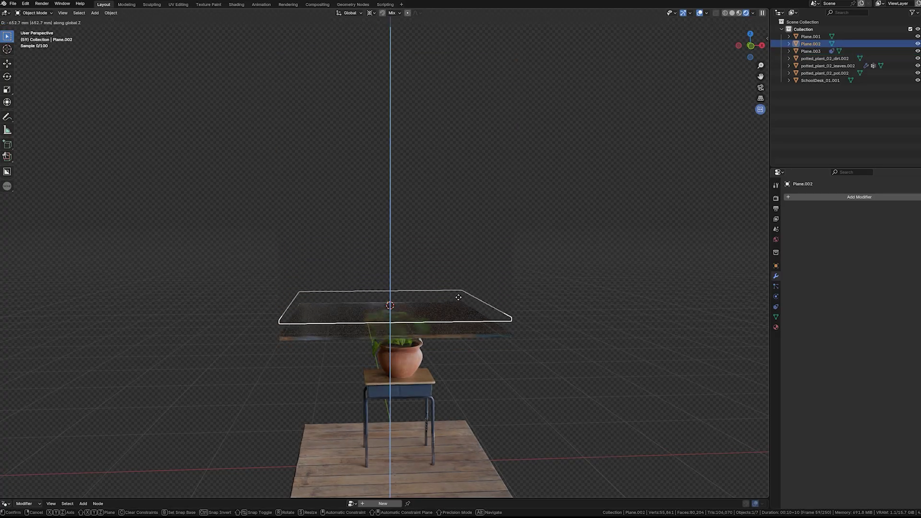
{"action": "left_click", "coordinate": [432, 330]}
{"action": "scroll", "coordinate": [420, 326], "scroll_direction": "up", "scroll_amount": 2}
{"action": "middle_click_drag", "start_coordinate": [420, 327], "coordinate": [417, 345]}
{"action": "key", "text": "g"}
{"action": "key", "text": "z"}
{"action": "left_click", "coordinate": [418, 164]}
- In front view, lower the slab along Z until it presses down on the plant's top leaves
{"action": "mouse_move", "coordinate": [422, 235]}
{"action": "middle_mouse_down", "text": "alt"}
{"action": "mouse_move", "coordinate": [427, 271]}
{"action": "mouse_move", "coordinate": [424, 238]}
{"action": "middle_mouse_up", "text": "alt"}
{"action": "key", "text": "g"}
{"action": "key", "text": "z"}
{"action": "left_click", "coordinate": [439, 387]}
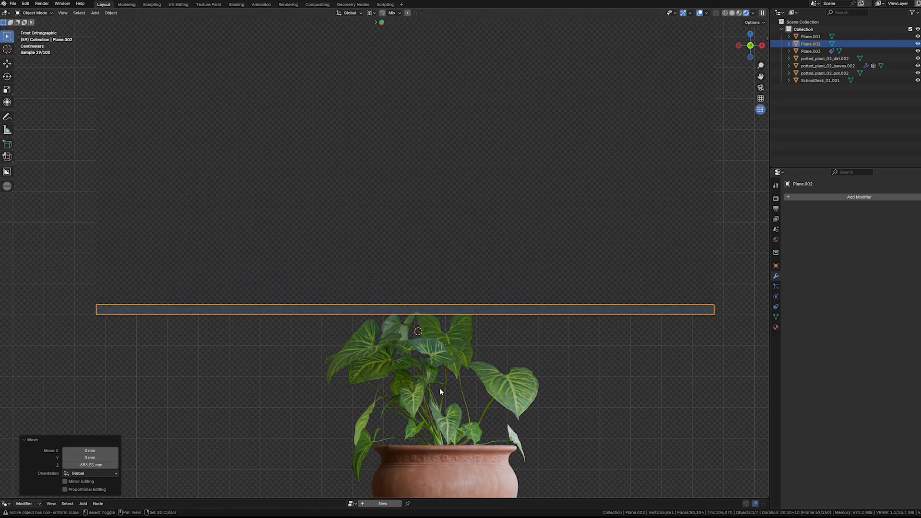
{"action": "scroll", "coordinate": [412, 292], "scroll_direction": "up", "scroll_amount": 2}
{"action": "left_click", "coordinate": [413, 294]}
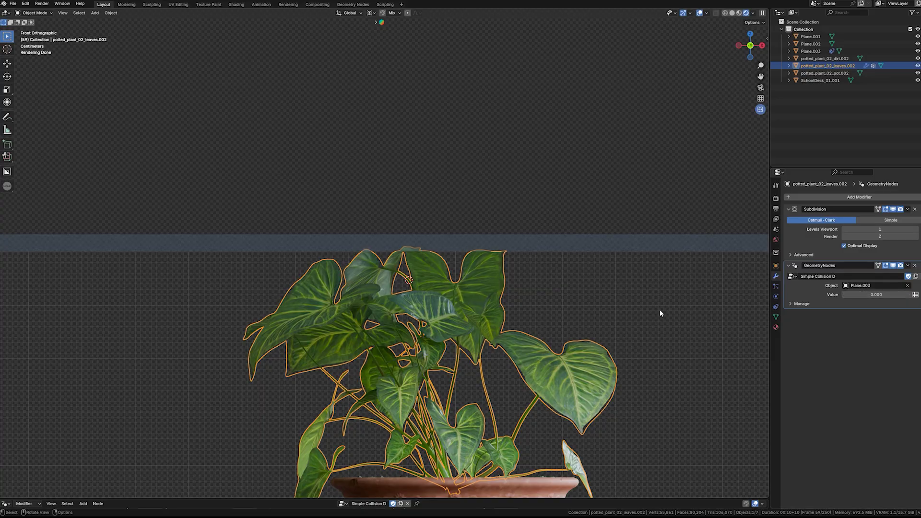
{"action": "left_click", "coordinate": [498, 246]}
{"action": "key", "text": "g"}
{"action": "key", "text": "z"}
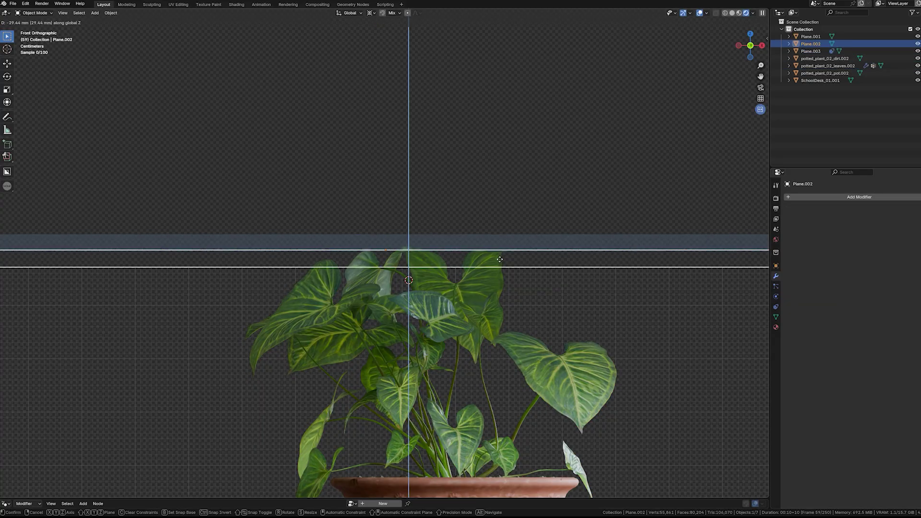
{"action": "left_click", "coordinate": [499, 271]}
- Set the Value input of the leaves' Geometry Nodes modifier to 0.014
{"action": "left_click", "coordinate": [461, 321]}
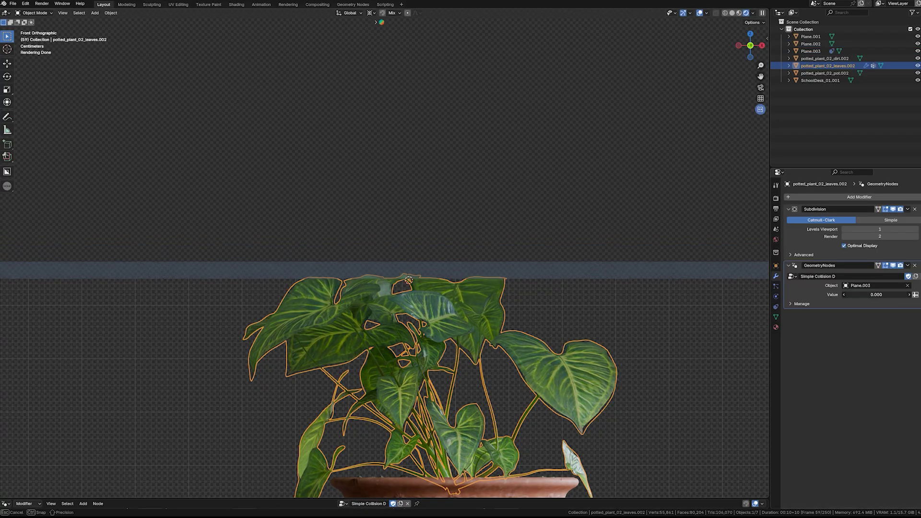
{"action": "left_click_drag", "start_coordinate": [876, 294], "coordinate": [878, 294]}
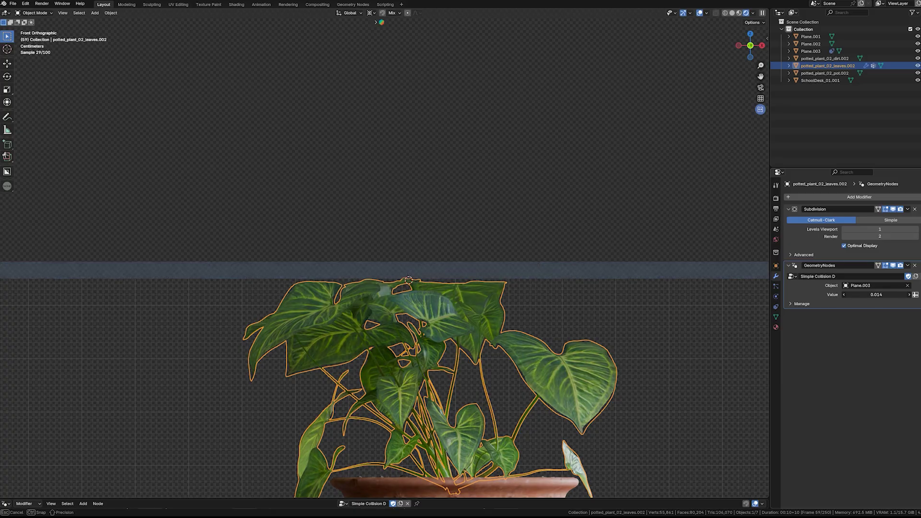
- Raise the slab along Z until it is well clear of the plant
{"action": "left_click", "coordinate": [527, 265]}
{"action": "middle_click_drag", "start_coordinate": [527, 266], "coordinate": [552, 307]}
{"action": "scroll", "coordinate": [530, 267], "scroll_direction": "down", "scroll_amount": 8}
{"action": "key", "text": "g"}
{"action": "key", "text": "z"}
{"action": "left_click", "coordinate": [545, 267]}
{"action": "scroll", "coordinate": [314, 211], "scroll_direction": "down", "scroll_amount": 5}
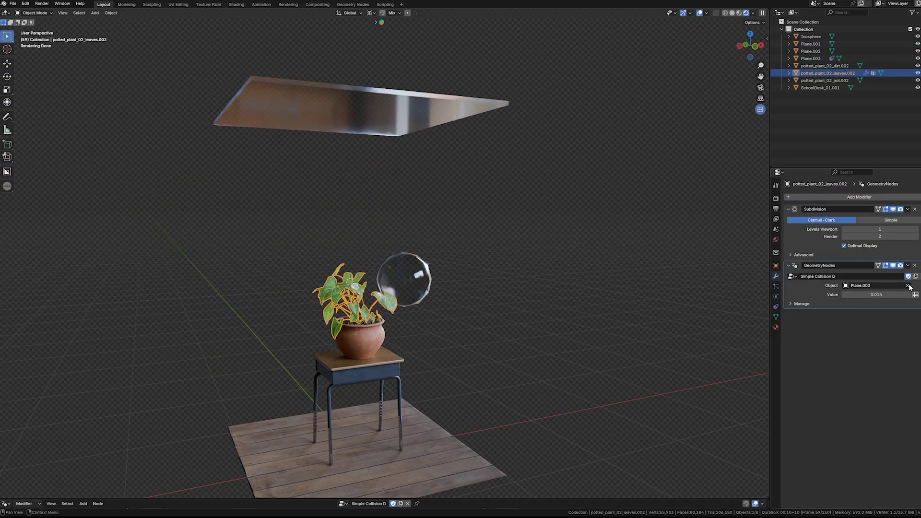
- Replace the collision object in the leaves' Geometry Nodes modifier with the Icosphere
{"action": "left_click", "coordinate": [907, 286]}
{"action": "left_click", "coordinate": [908, 286]}
{"action": "left_click", "coordinate": [419, 275]}
- Move the glass sphere against the leaves, and hide and unhide it to check the leaf deformation
{"action": "left_click", "coordinate": [420, 275]}
{"action": "scroll", "coordinate": [416, 278], "scroll_direction": "up", "scroll_amount": 2}
{"action": "middle_click_drag", "start_coordinate": [402, 289], "coordinate": [355, 291]}
{"action": "key", "text": "g"}
{"action": "left_click", "coordinate": [411, 306]}
{"action": "key", "text": "h"}
{"action": "key", "text": "alt+h"}
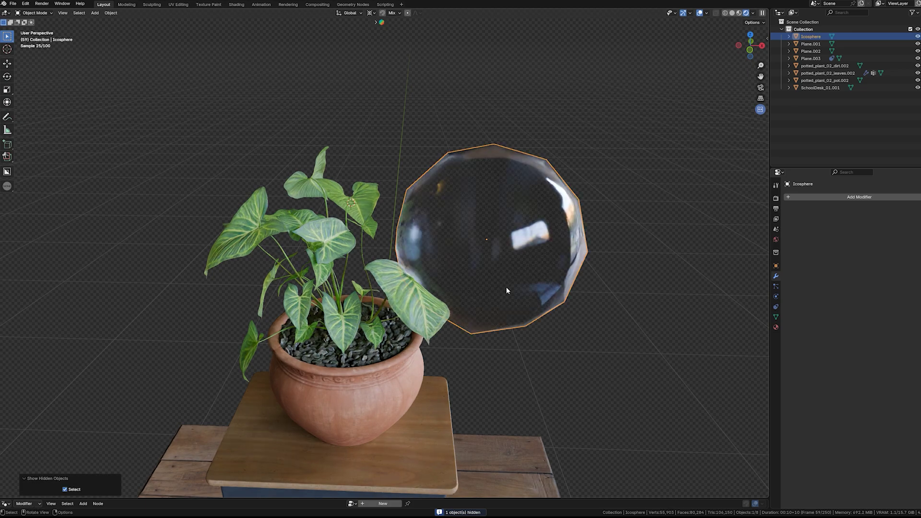
- Move the glass sphere around the leaves from different viewing angles to test the collision
{"action": "key", "text": "g"}
{"action": "left_click", "coordinate": [479, 268]}
{"action": "mouse_move", "coordinate": [479, 268]}
{"action": "middle_mouse_down"}
{"action": "mouse_move", "coordinate": [448, 245]}
{"action": "mouse_move", "coordinate": [471, 272]}
{"action": "middle_mouse_up"}
{"action": "key", "text": "g"}
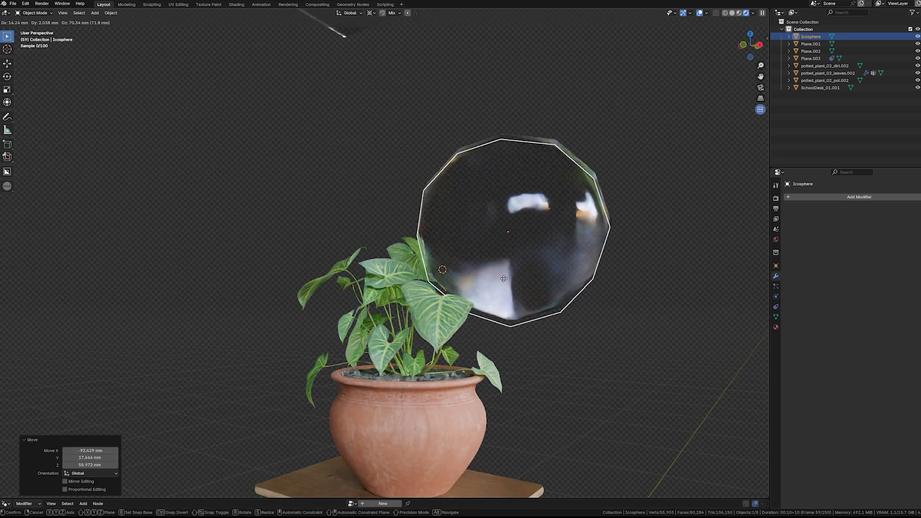
{"action": "left_click", "coordinate": [604, 295]}
{"action": "middle_click_drag", "start_coordinate": [604, 294], "coordinate": [546, 303]}
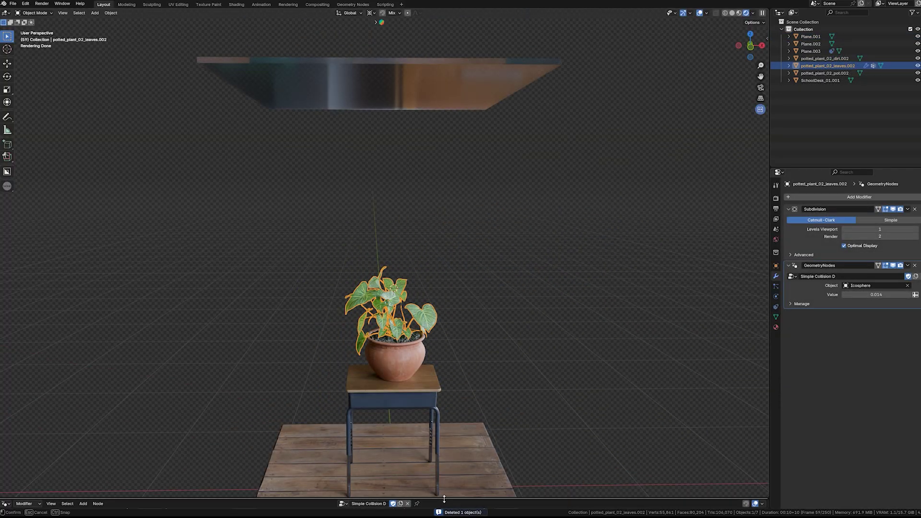
- Enlarge the node editor and look over the Simple Collision D node tree
{"action": "left_click_drag", "start_coordinate": [434, 499], "coordinate": [482, 80]}
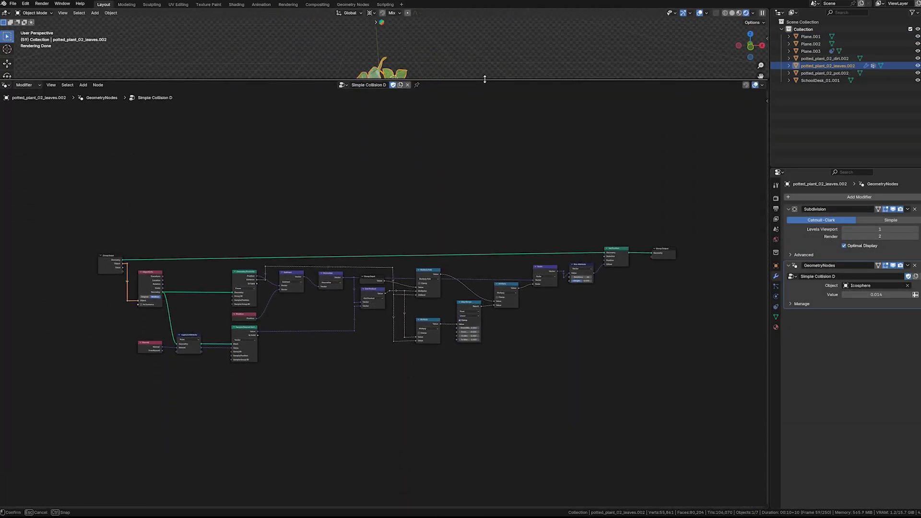
{"action": "scroll", "coordinate": [439, 246], "scroll_direction": "up", "scroll_amount": 10}
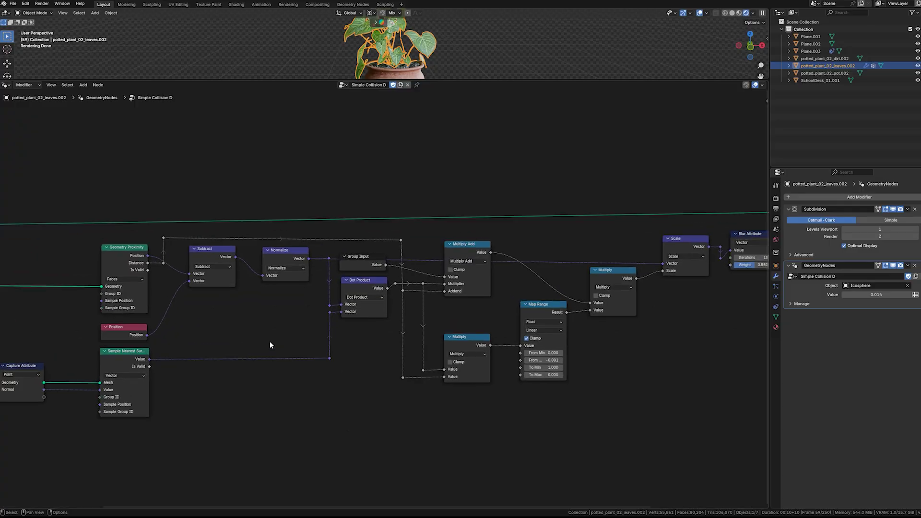
{"action": "middle_click_drag", "start_coordinate": [255, 343], "coordinate": [354, 300]}
{"action": "scroll", "coordinate": [381, 300], "scroll_direction": "down", "scroll_amount": 9}
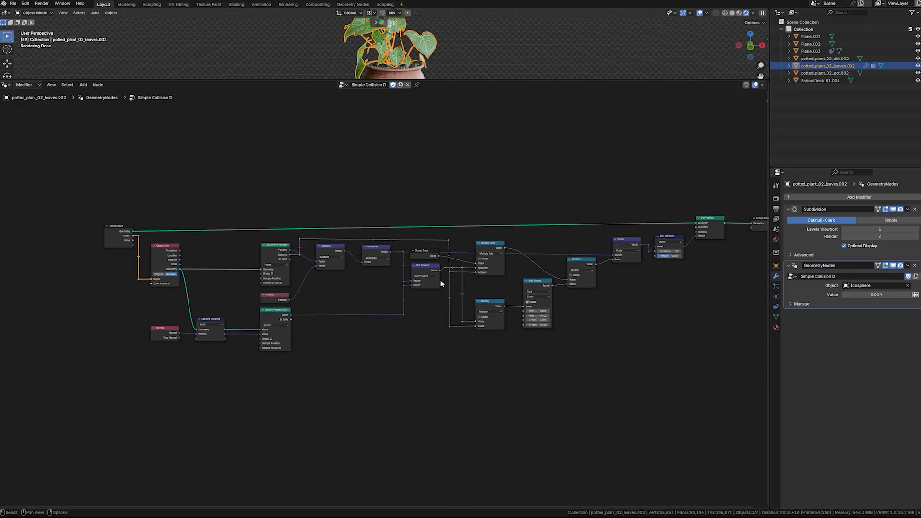
{"action": "middle_click_drag", "start_coordinate": [442, 279], "coordinate": [390, 285]}
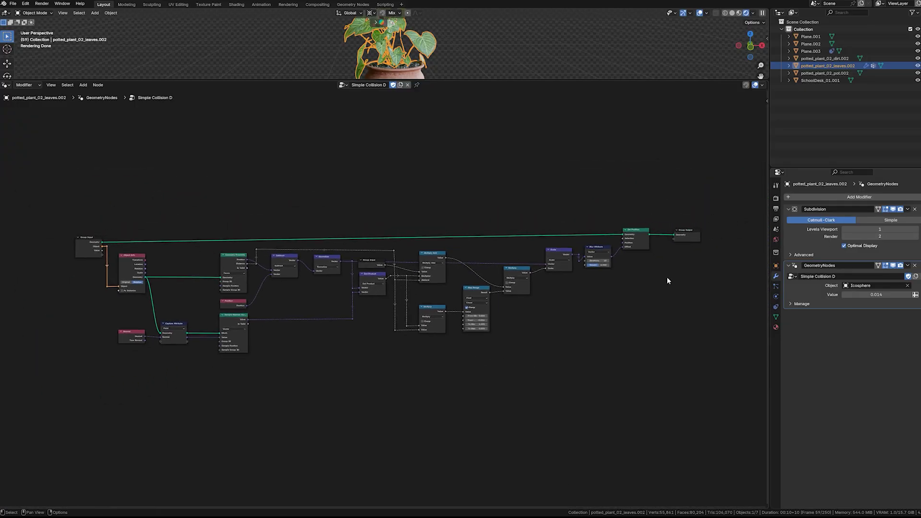
- Remove the Simple Collision D modifier from the plant leaves and create a new Geometry Nodes tree for them
{"action": "left_click", "coordinate": [914, 266]}
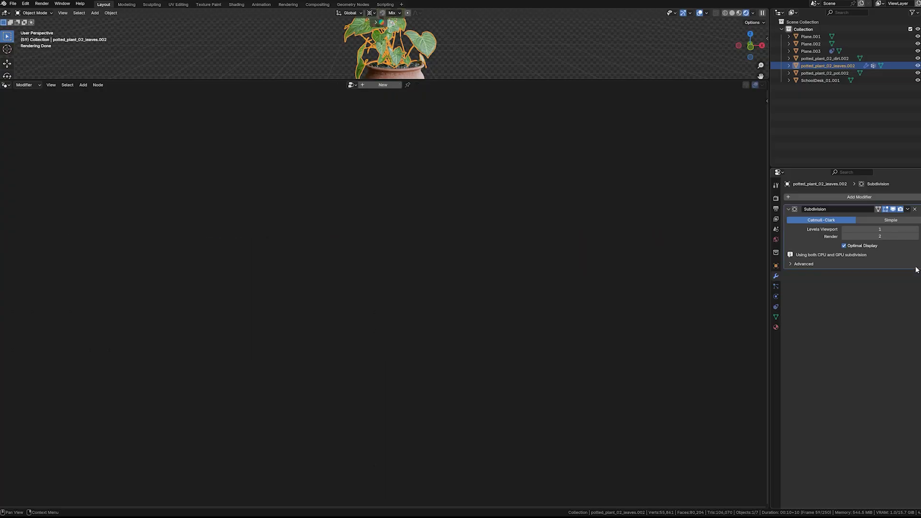
{"action": "left_click", "coordinate": [4, 85]}
{"action": "left_click", "coordinate": [22, 129]}
{"action": "left_click", "coordinate": [383, 85]}
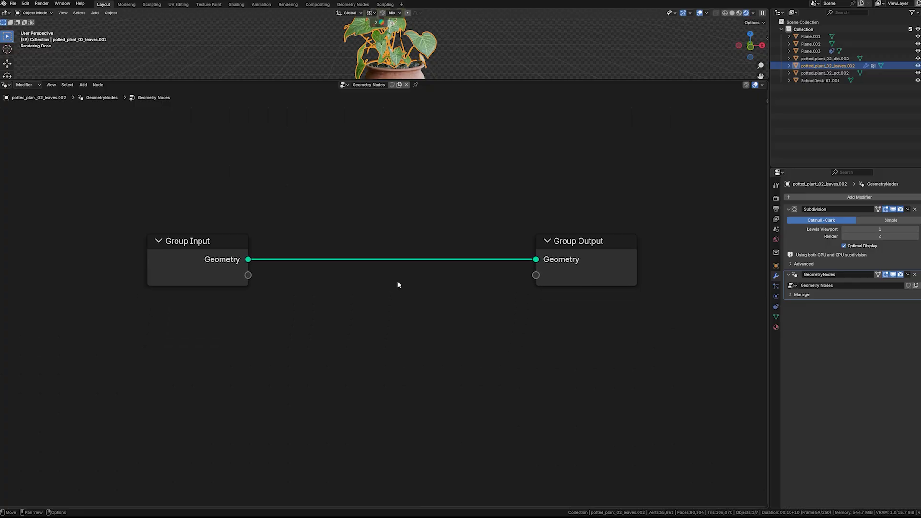
- Insert a Set Position node on the link between Group Input and Group Output
{"action": "key", "text": "shift+a"}
{"action": "type", "text": "set pos"}
{"action": "key", "text": "Return"}
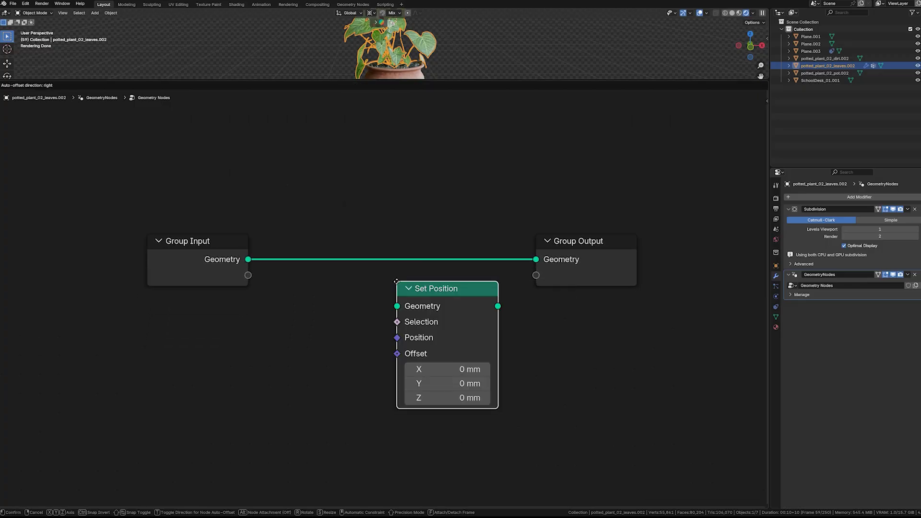
{"action": "left_click", "coordinate": [406, 237]}
- Add an Object Info node below the Group Input node
{"action": "key", "text": "shift+a"}
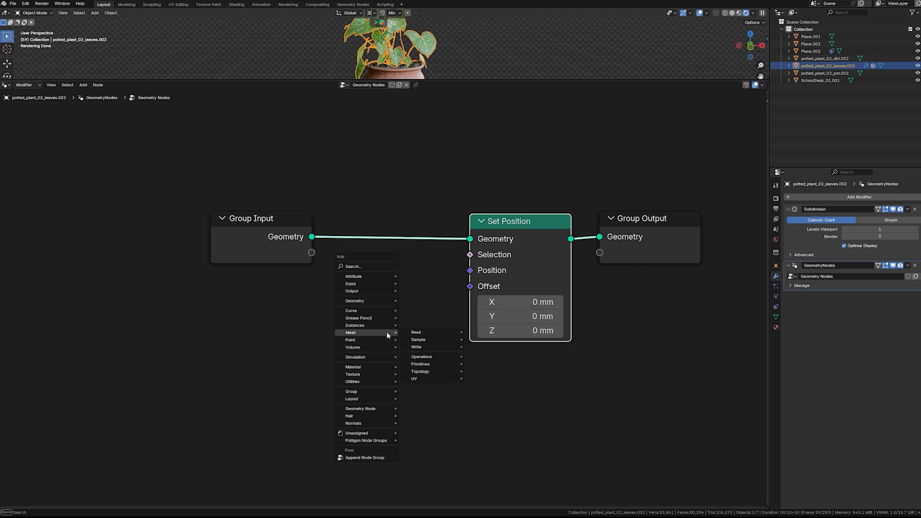
{"action": "type", "text": "object"}
{"action": "key", "text": "Return"}
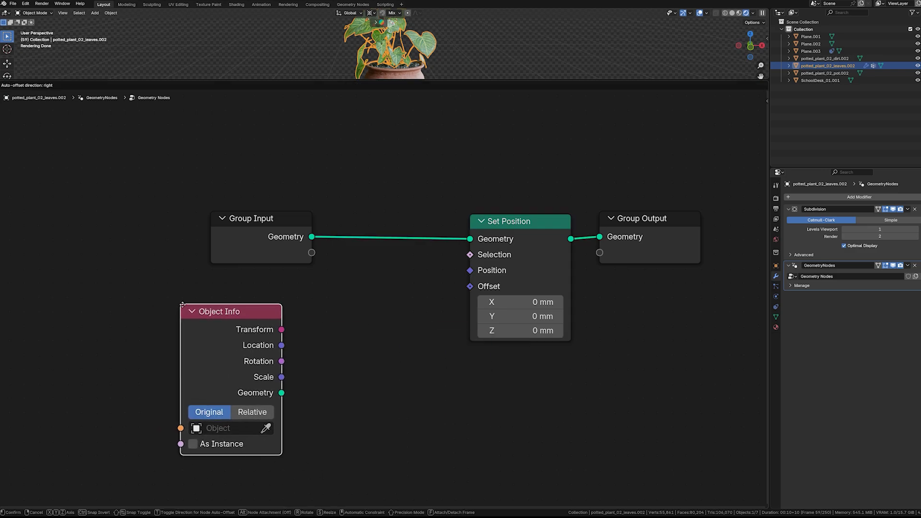
{"action": "left_click", "coordinate": [191, 304]}
- Add a Position node directly beneath the Object Info node
{"action": "middle_click_drag", "start_coordinate": [327, 338], "coordinate": [384, 297]}
{"action": "key", "text": "shift+a"}
{"action": "mouse_move", "coordinate": [398, 287]}
{"action": "type", "text": "pos"}
{"action": "key", "text": "Return"}
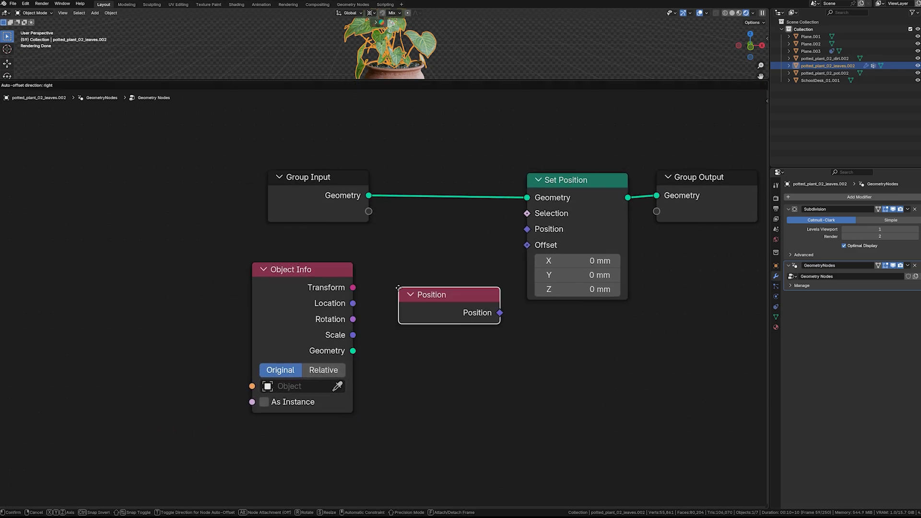
{"action": "left_click", "coordinate": [252, 427]}
- Add a Normal node directly beneath the Position node
{"action": "middle_click_drag", "start_coordinate": [334, 425], "coordinate": [360, 329]}
{"action": "key", "text": "shift+a"}
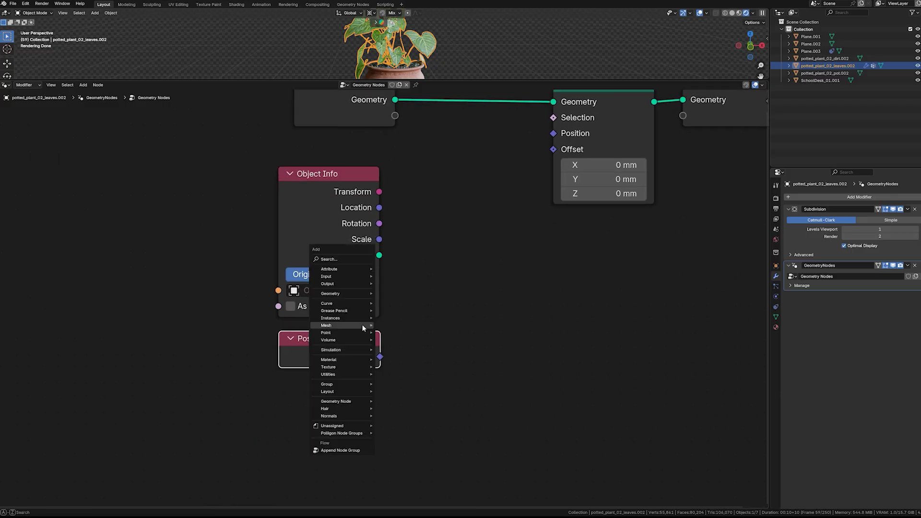
{"action": "type", "text": "norm"}
{"action": "key", "text": "Return"}
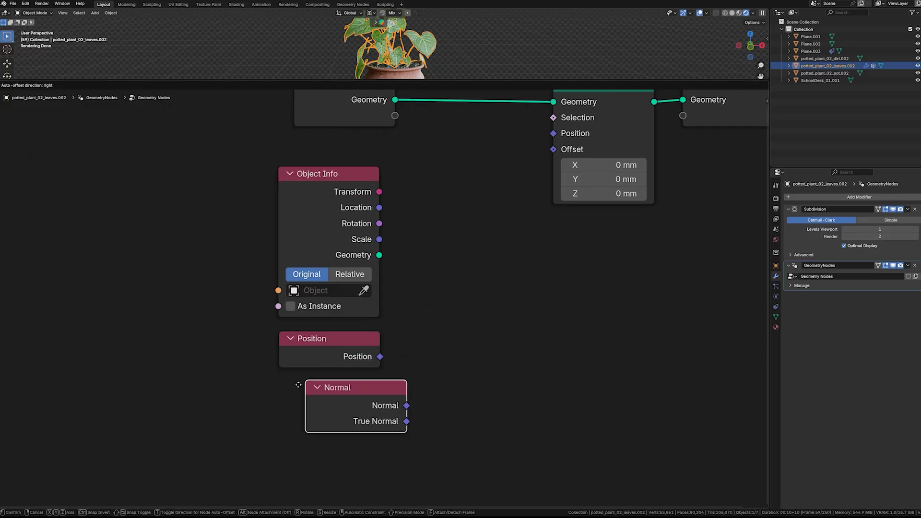
{"action": "left_click", "coordinate": [442, 402]}
{"action": "left_click", "coordinate": [442, 403]}
- Add a Capture Attribute node beside the Object Info and Position nodes
{"action": "middle_click_drag", "start_coordinate": [442, 402], "coordinate": [315, 397]}
{"action": "key", "text": "shift+a"}
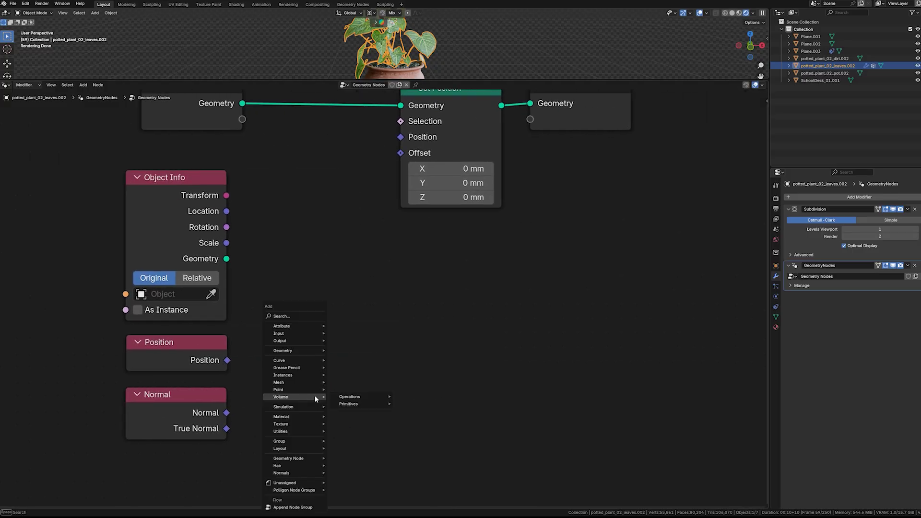
{"action": "type", "text": "ca"}
{"action": "key", "text": "Return"}
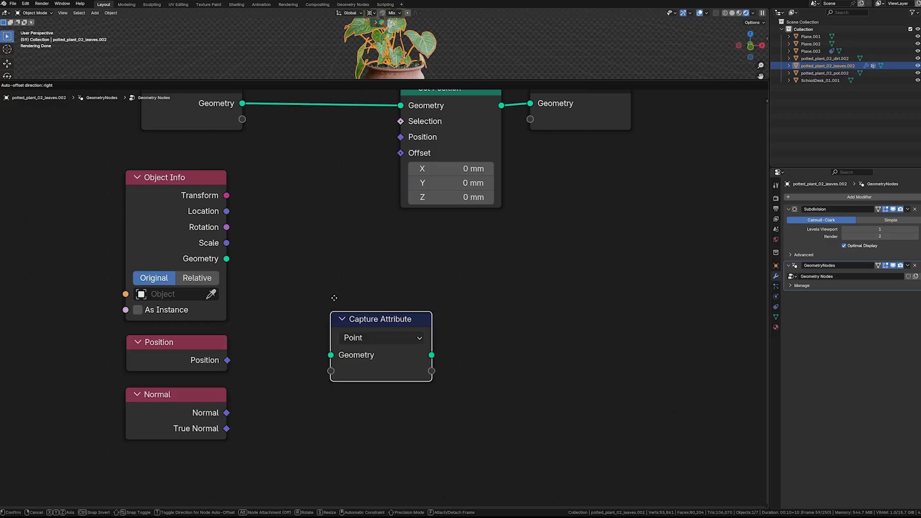
{"action": "left_click", "coordinate": [271, 287]}
- Add a Geometry Proximity node between the Capture Attribute and Set Position nodes
{"action": "key", "text": "shift+a"}
{"action": "type", "text": "ge p"}
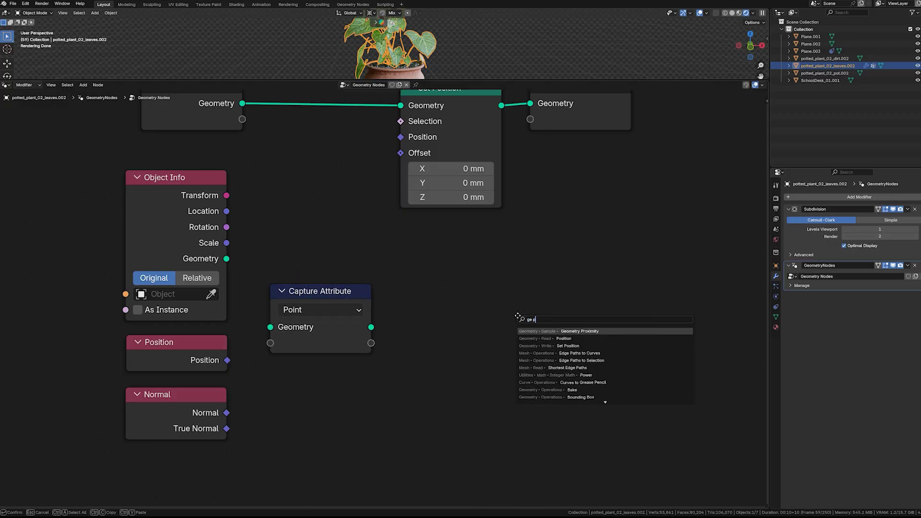
{"action": "key", "text": "Return"}
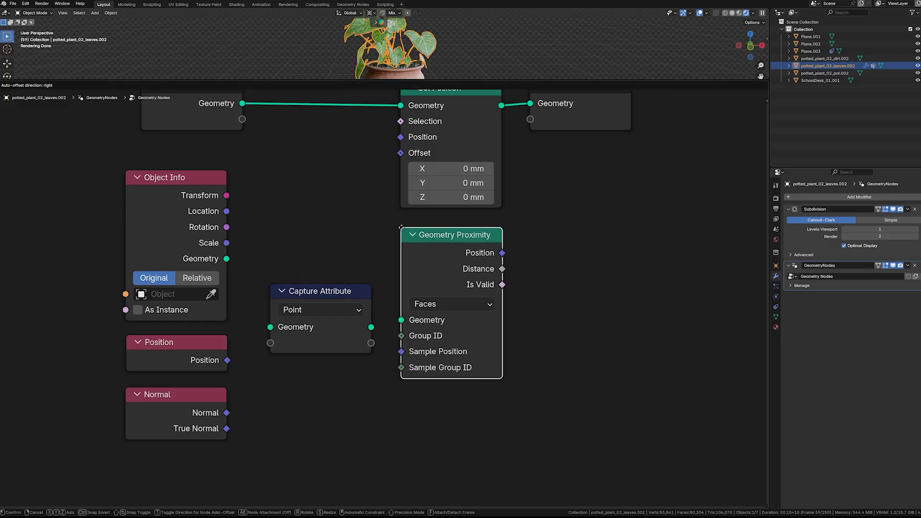
{"action": "left_click", "coordinate": [461, 233]}
- Add a Subdivision Surface node beneath the Geometry Proximity node
{"action": "key", "text": "shift+a"}
{"action": "type", "text": "su"}
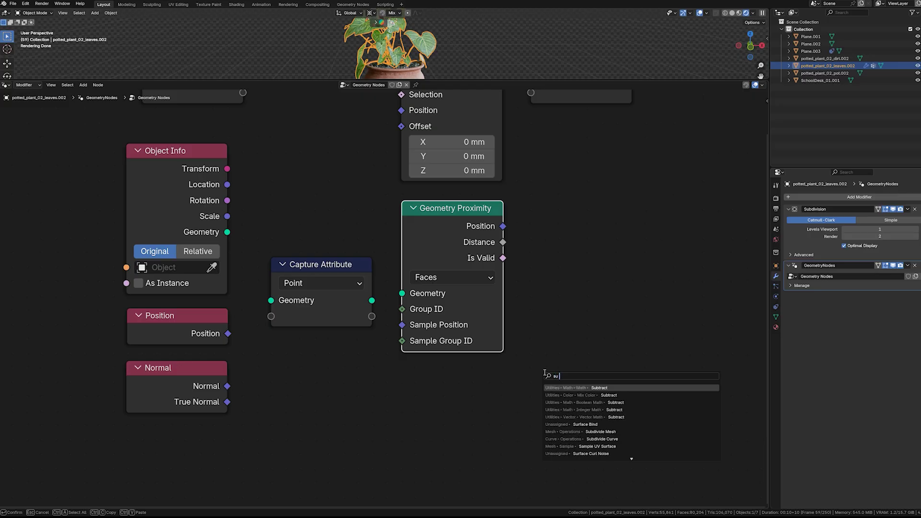
{"action": "type", "text": "nsur"}
{"action": "key", "text": "Return"}
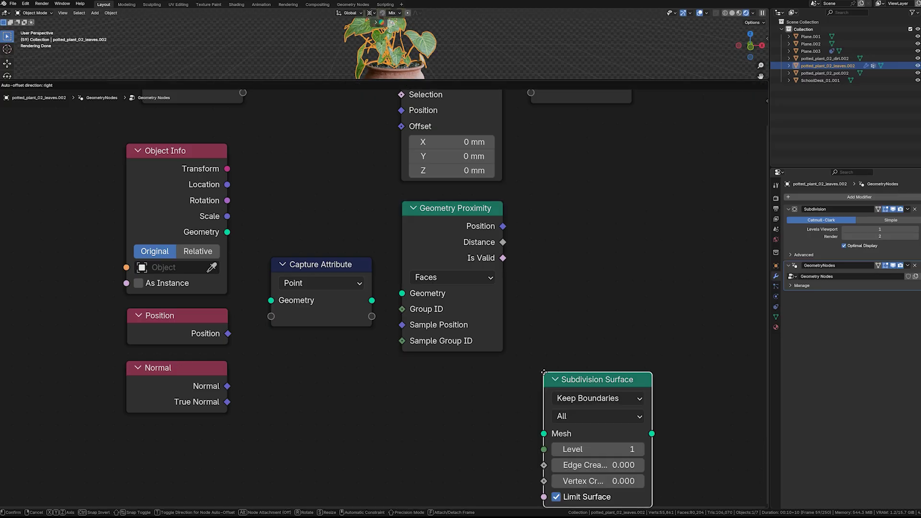
{"action": "left_click", "coordinate": [352, 366]}
- Add a Vector Math node beside the Geometry Proximity node
{"action": "middle_click_drag", "start_coordinate": [615, 337], "coordinate": [453, 350]}
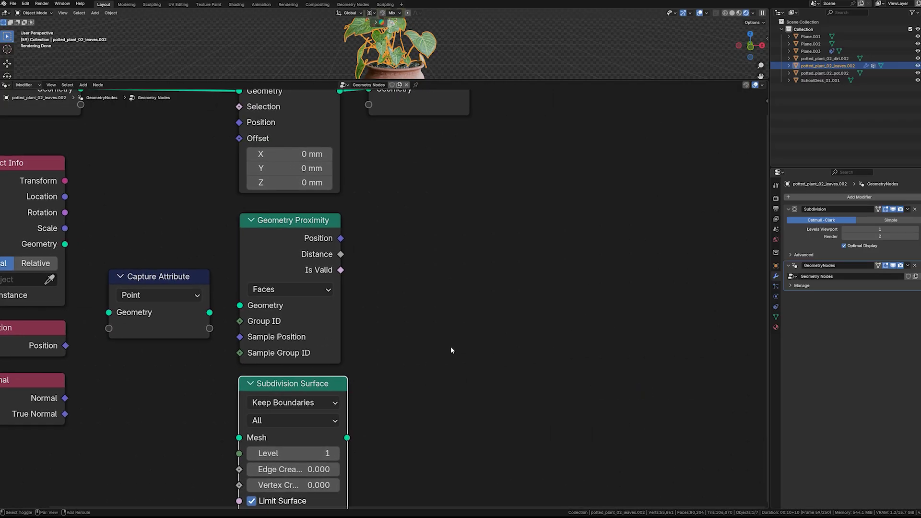
{"action": "key", "text": "shift+a"}
{"action": "mouse_move", "coordinate": [452, 350]}
{"action": "type", "text": "vm"}
{"action": "key", "text": "Return"}
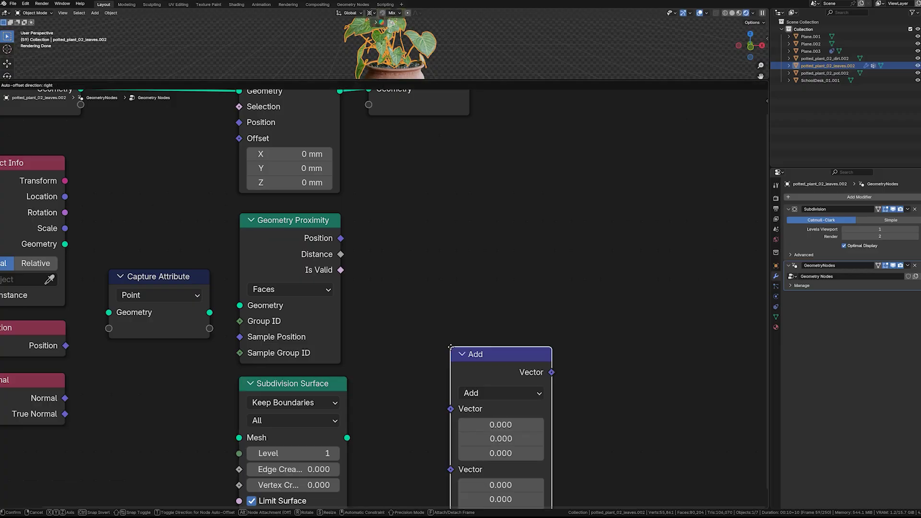
{"action": "left_click", "coordinate": [487, 237]}
- Spread the nodes out, with Position beneath Geometry Proximity and Set Position far beyond the Vector Math node, and switch Object Info to Relative
{"action": "middle_click_drag", "start_coordinate": [360, 352], "coordinate": [512, 354]}
{"action": "scroll", "coordinate": [508, 352], "scroll_direction": "down", "scroll_amount": 4}
{"action": "left_click_drag", "start_coordinate": [431, 363], "coordinate": [431, 393]}
{"action": "left_click_drag", "start_coordinate": [331, 286], "coordinate": [323, 320]}
{"action": "left_click_drag", "start_coordinate": [230, 323], "coordinate": [434, 357]}
{"action": "left_click_drag", "start_coordinate": [598, 208], "coordinate": [436, 139]}
{"action": "left_click_drag", "start_coordinate": [436, 138], "coordinate": [734, 138]}
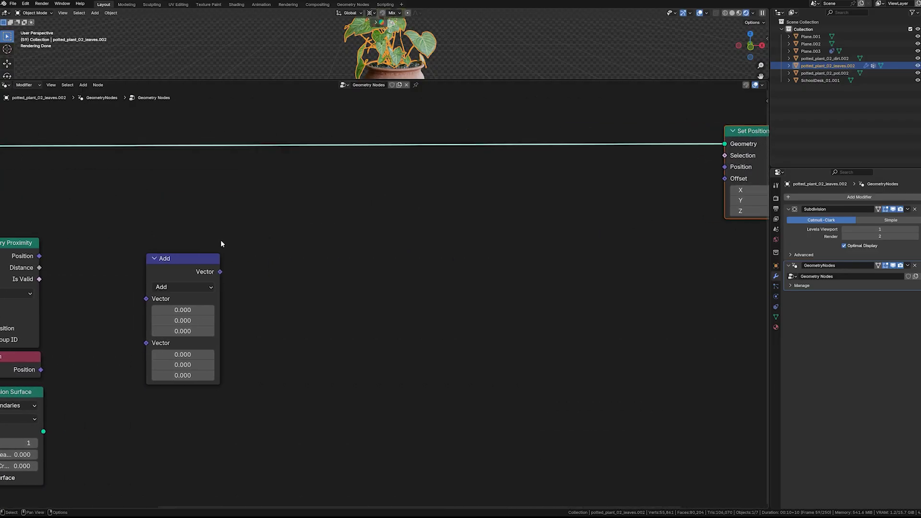
{"action": "middle_click_drag", "start_coordinate": [28, 264], "coordinate": [452, 249]}
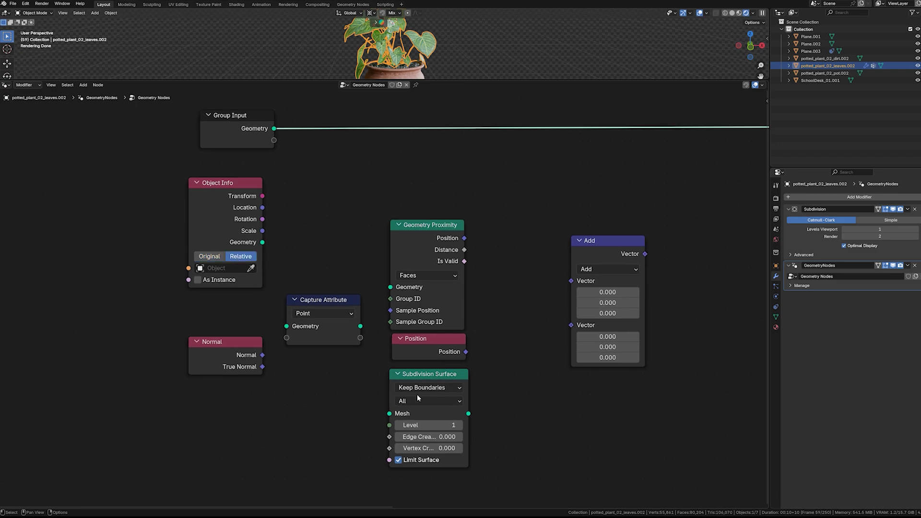
- Delete the Subdivision Surface node
{"action": "middle_click_drag", "start_coordinate": [482, 378], "coordinate": [501, 362]}
{"action": "left_click", "coordinate": [470, 360]}
{"action": "key", "text": "x"}
- Add a Sample Nearest Surface node beneath the Position node and set its data type to Vector
{"action": "key", "text": "shift+a"}
{"action": "type", "text": "s"}
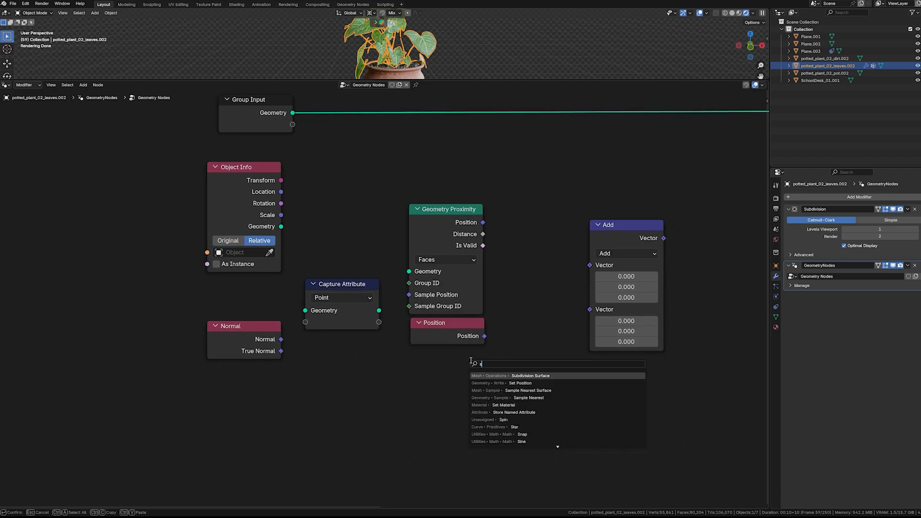
{"action": "type", "text": "ns"}
{"action": "key", "text": "Return"}
{"action": "left_click", "coordinate": [416, 360]}
{"action": "left_click", "coordinate": [433, 402]}
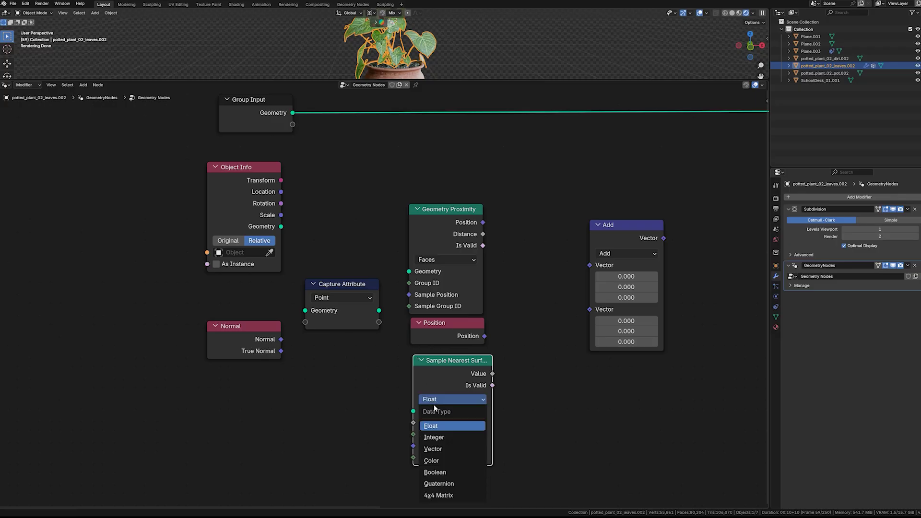
{"action": "left_click", "coordinate": [433, 447]}
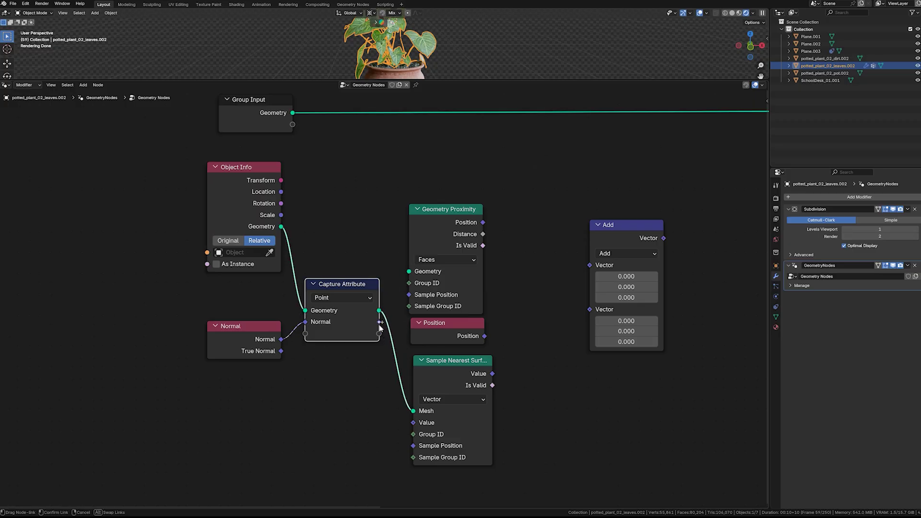
- Route the Object Info geometry and Normal through Capture Attribute into Sample Nearest Surface's Mesh and Value, and link that geometry to Geometry Proximity
{"action": "left_click", "coordinate": [517, 357]}
{"action": "middle_click_drag", "start_coordinate": [524, 358], "coordinate": [528, 412]}
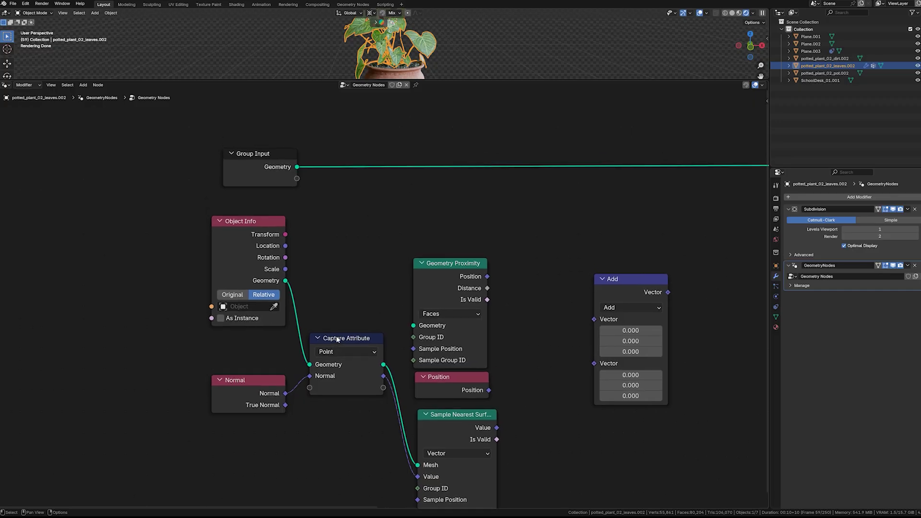
{"action": "left_click_drag", "start_coordinate": [336, 338], "coordinate": [337, 383]}
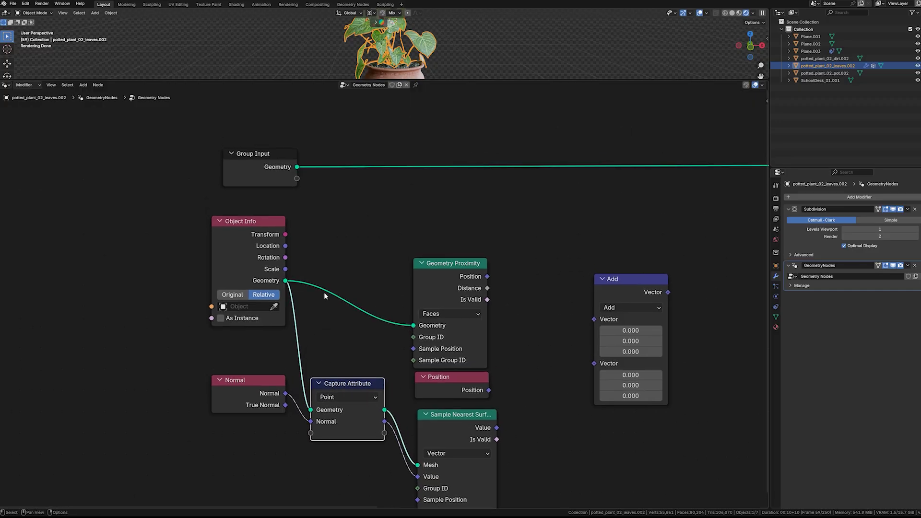
- Move Group Input away from the other nodes and expose Object Info's Object socket as a group input
{"action": "middle_click_drag", "start_coordinate": [323, 292], "coordinate": [393, 311]}
{"action": "left_click_drag", "start_coordinate": [329, 189], "coordinate": [203, 189]}
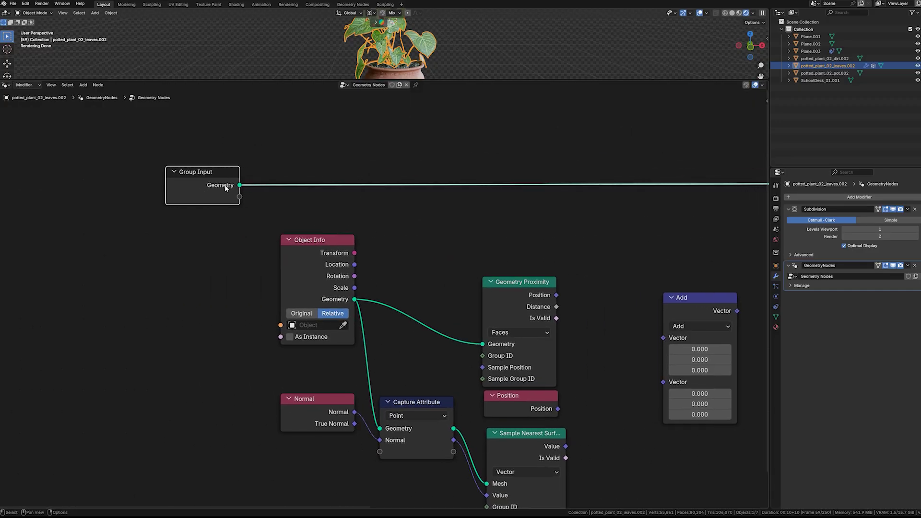
{"action": "left_click_drag", "start_coordinate": [271, 286], "coordinate": [281, 325]}
- Set the Vector Math node to Subtract, and feed it Geometry Proximity's Position first and the Position node second
{"action": "middle_click_drag", "start_coordinate": [310, 361], "coordinate": [131, 352]}
{"action": "middle_click_drag", "start_coordinate": [457, 375], "coordinate": [338, 316]}
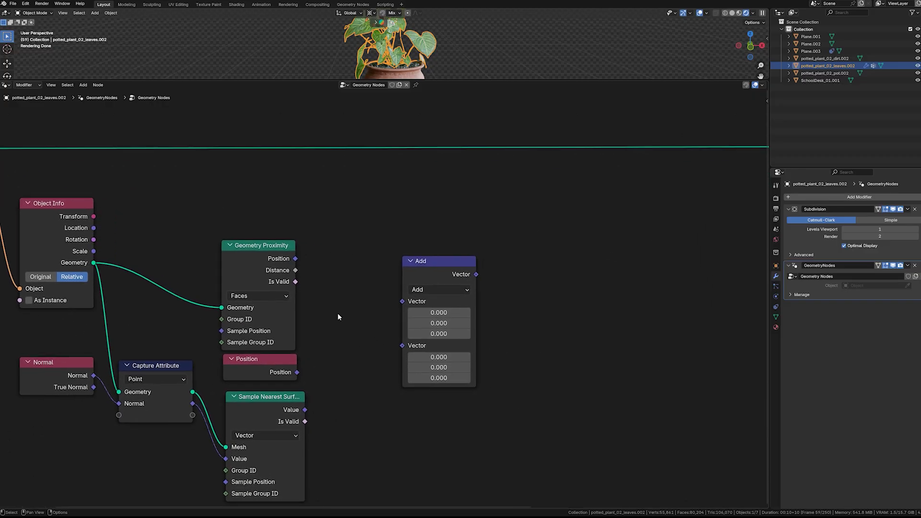
{"action": "left_click", "coordinate": [449, 291]}
{"action": "left_click", "coordinate": [439, 323]}
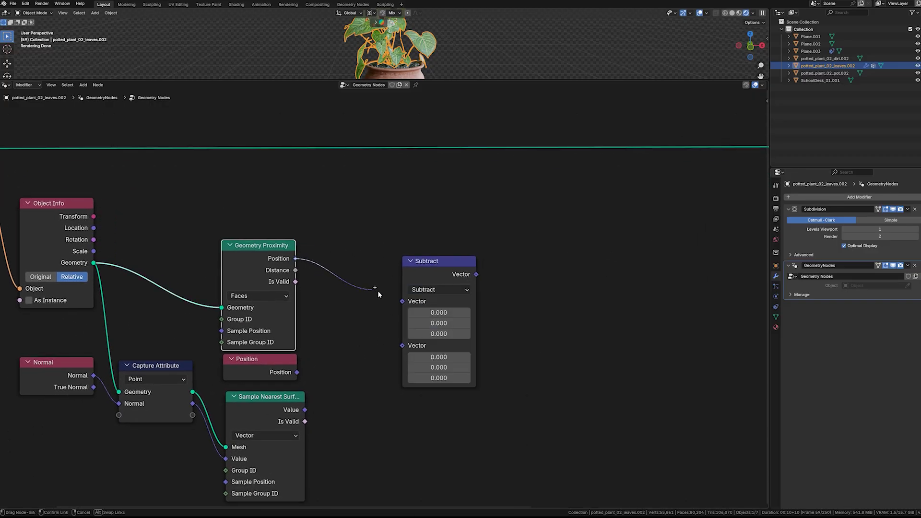
{"action": "left_click_drag", "start_coordinate": [378, 290], "coordinate": [403, 301]}
{"action": "left_click_drag", "start_coordinate": [359, 350], "coordinate": [404, 313]}
{"action": "left_click", "coordinate": [419, 370]}
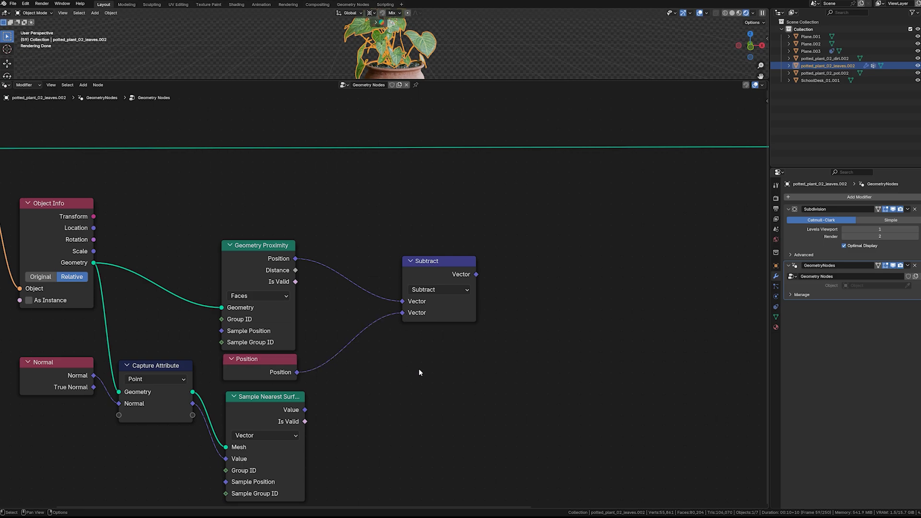
- Duplicate the Subtract node, set the copy to Normalize, and feed it the subtraction result
{"action": "middle_click_drag", "start_coordinate": [440, 302], "coordinate": [392, 293]}
{"action": "key", "text": "shift+d"}
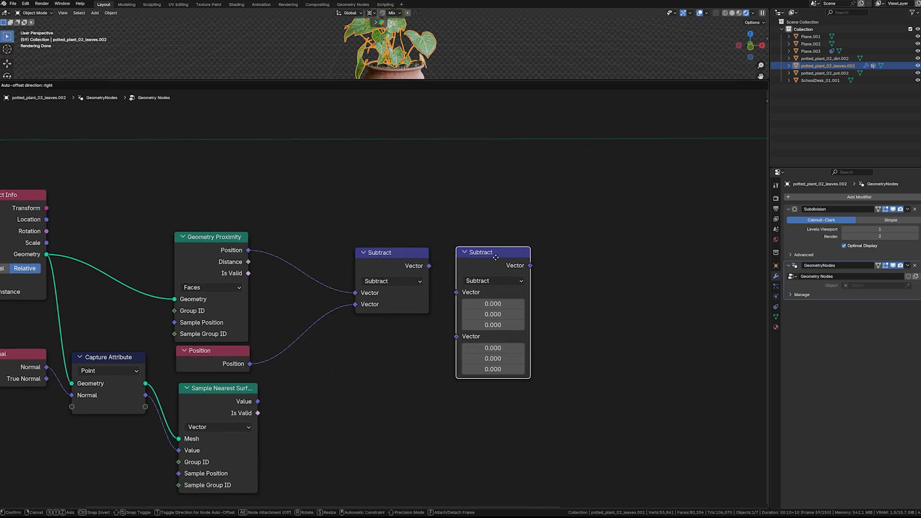
{"action": "left_click", "coordinate": [485, 254]}
{"action": "left_click", "coordinate": [485, 276]}
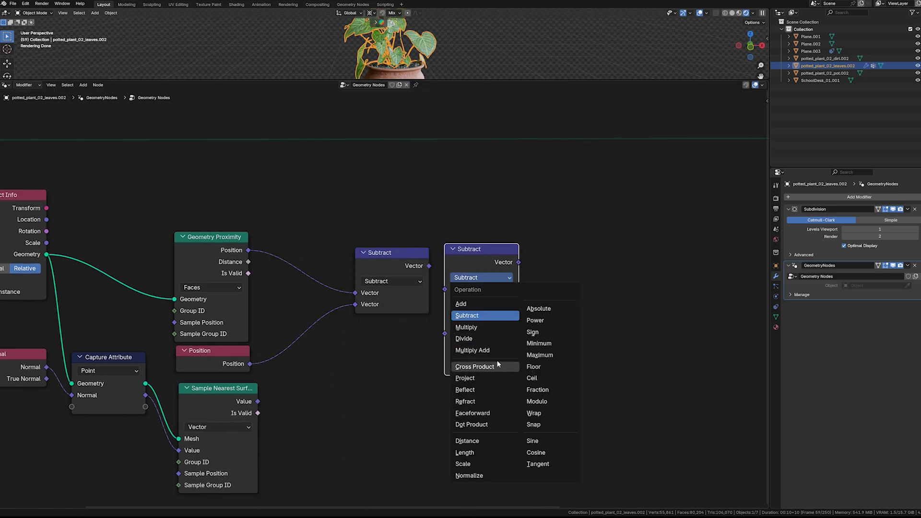
{"action": "left_click", "coordinate": [469, 475]}
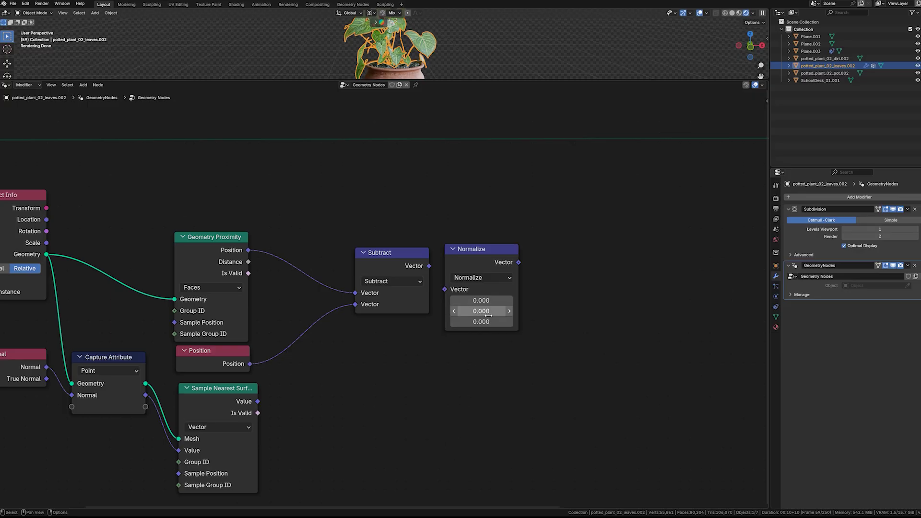
{"action": "left_click_drag", "start_coordinate": [442, 289], "coordinate": [445, 289]}
- Duplicate the Normalize node as a Dot Product, fed by the normalized vector and Sample Nearest Surface's Value
{"action": "middle_click_drag", "start_coordinate": [512, 286], "coordinate": [432, 275]}
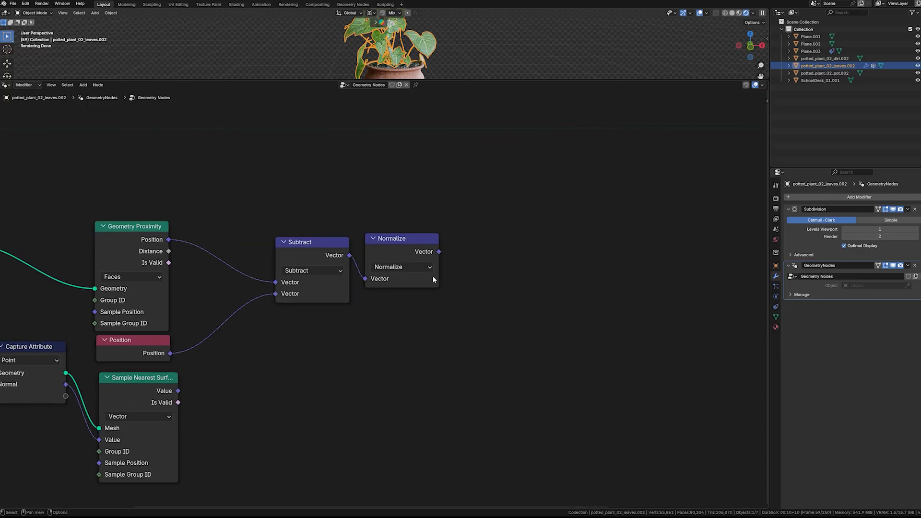
{"action": "key", "text": "shift+d"}
{"action": "left_click", "coordinate": [510, 276]}
{"action": "left_click", "coordinate": [511, 279]}
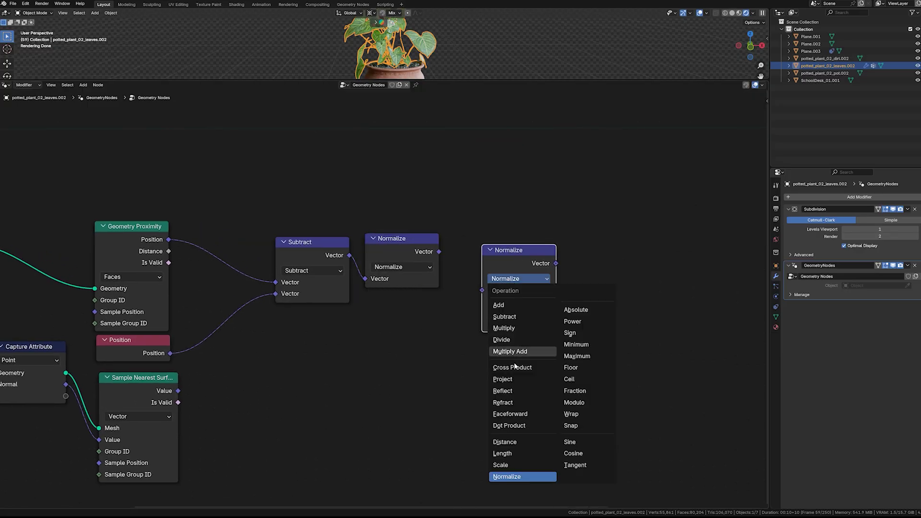
{"action": "left_click", "coordinate": [509, 425]}
{"action": "left_click_drag", "start_coordinate": [460, 264], "coordinate": [482, 288]}
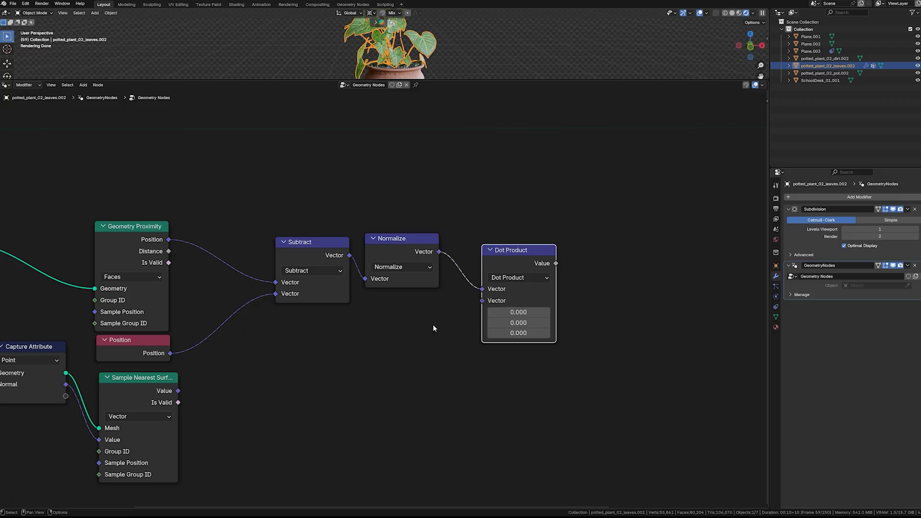
{"action": "left_click_drag", "start_coordinate": [407, 364], "coordinate": [482, 300]}
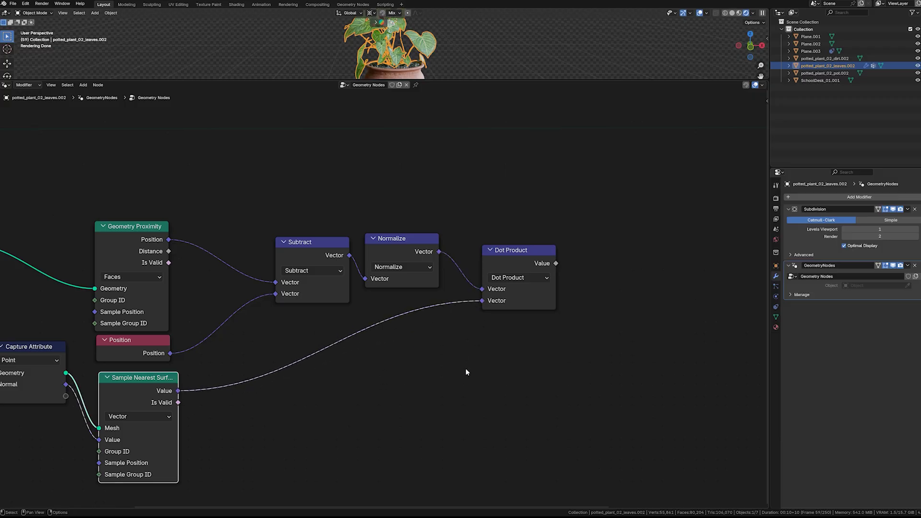
- Add a Math node after the Dot Product node
{"action": "middle_click_drag", "start_coordinate": [465, 367], "coordinate": [304, 369]}
{"action": "key", "text": "shift+a"}
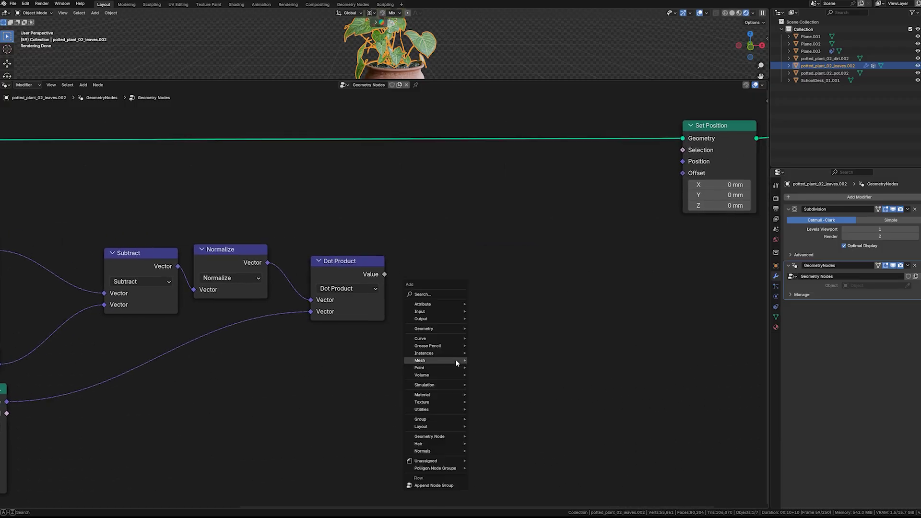
{"action": "type", "text": "math"}
{"action": "key", "text": "Return"}
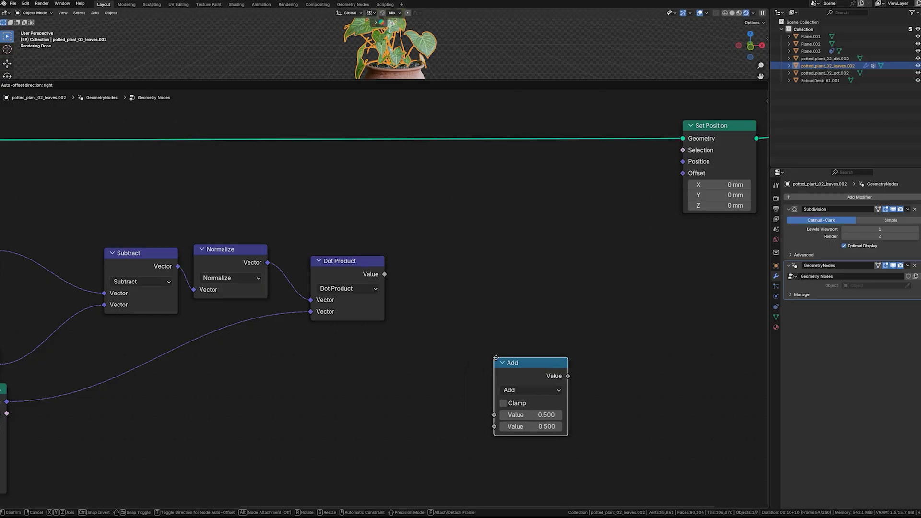
{"action": "left_click", "coordinate": [447, 240]}
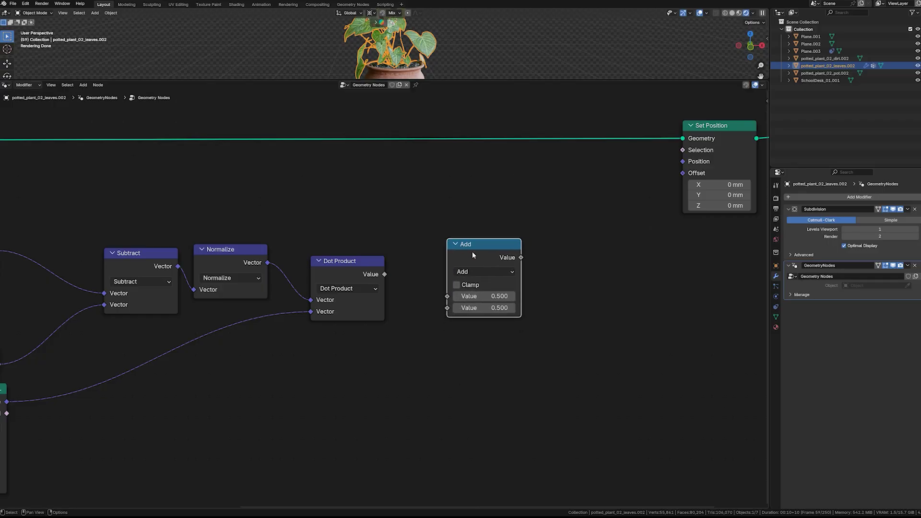
- Set the Math node to Multiply Add and place a duplicate of it below, set to Add
{"action": "left_click", "coordinate": [484, 271]}
{"action": "left_click", "coordinate": [492, 346]}
{"action": "key", "text": "shift+d"}
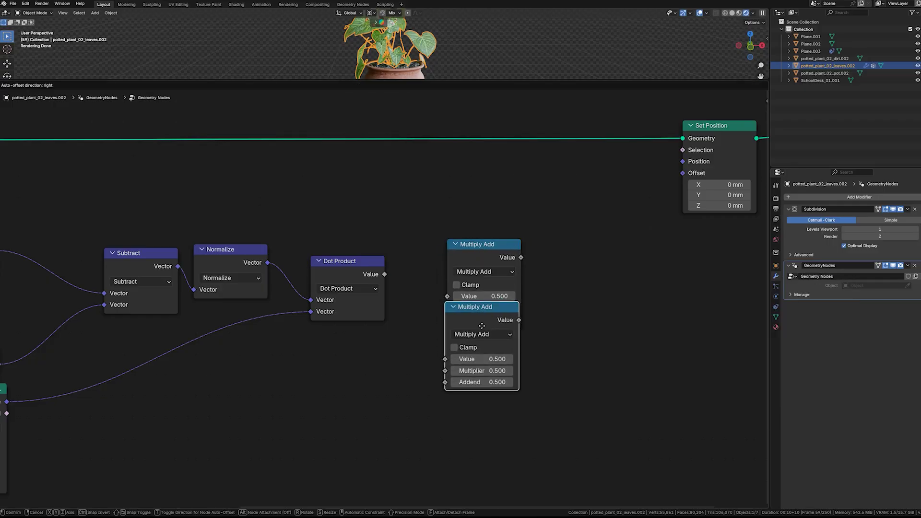
{"action": "left_click", "coordinate": [493, 443]}
{"action": "left_click", "coordinate": [483, 373]}
{"action": "left_click", "coordinate": [480, 239]}
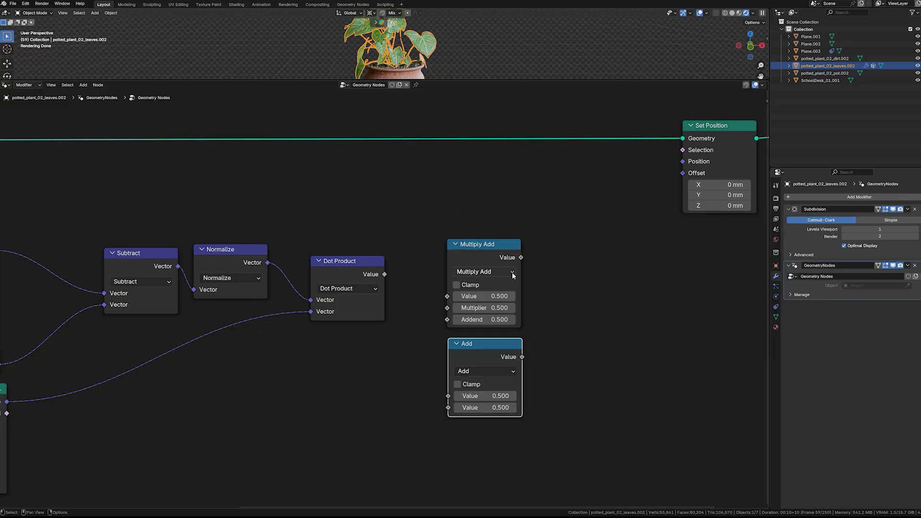
{"action": "left_click", "coordinate": [550, 307]}
- Pack the Subtract, Normalize and Dot Product nodes closer together and move the Multiply Add and Add nodes nearer to them
{"action": "middle_click_drag", "start_coordinate": [388, 275], "coordinate": [247, 272]}
{"action": "scroll", "coordinate": [166, 273], "scroll_direction": "down", "scroll_amount": 3}
{"action": "middle_click_drag", "start_coordinate": [167, 273], "coordinate": [388, 281]}
{"action": "scroll", "coordinate": [356, 294], "scroll_direction": "up", "scroll_amount": 1}
{"action": "left_click_drag", "start_coordinate": [240, 230], "coordinate": [464, 331]}
{"action": "key", "text": "s"}
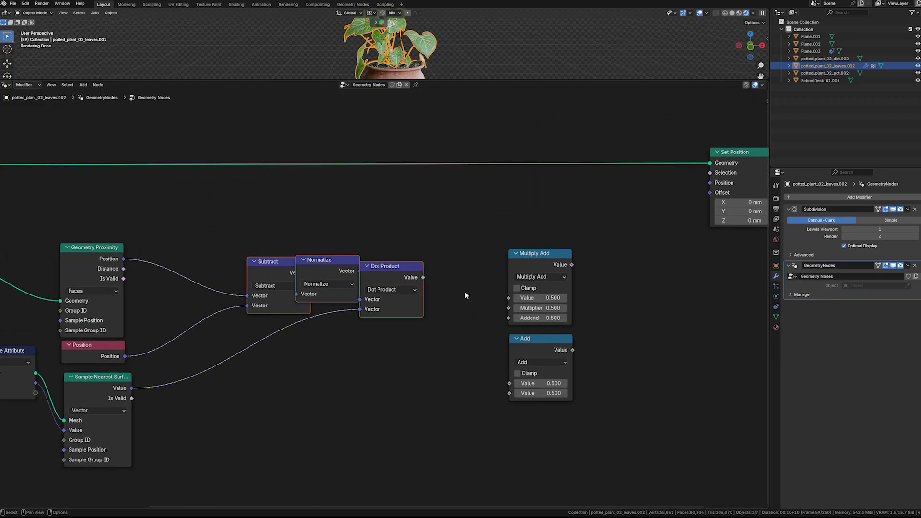
{"action": "left_click_drag", "start_coordinate": [354, 291], "coordinate": [343, 290]}
{"action": "left_click_drag", "start_coordinate": [108, 383], "coordinate": [102, 382]}
{"action": "left_click_drag", "start_coordinate": [472, 407], "coordinate": [509, 277]}
{"action": "key", "text": "g"}
{"action": "left_click", "coordinate": [396, 274]}
{"action": "scroll", "coordinate": [397, 274], "scroll_direction": "up", "scroll_amount": 2}
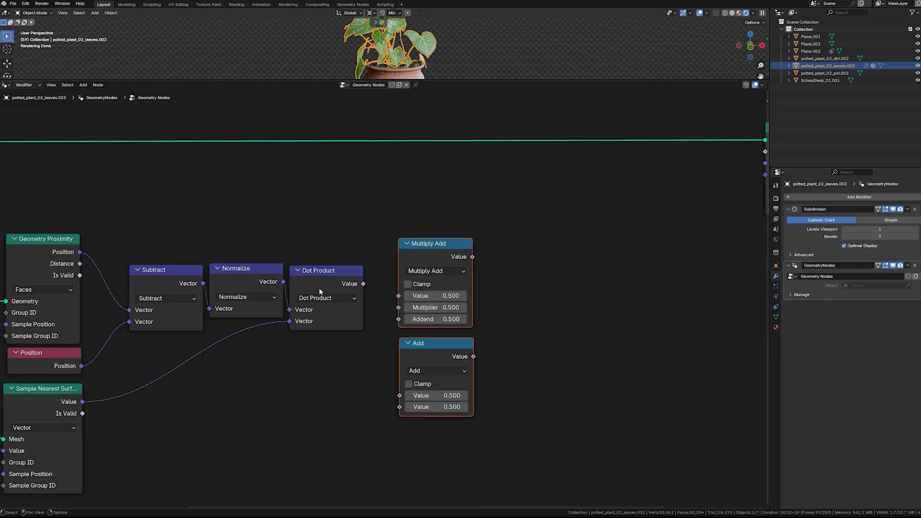
- Connect Geometry Proximity's Distance to Multiply Add's Addend, routing the link above the vector nodes with two reroutes
{"action": "left_click", "coordinate": [147, 271]}
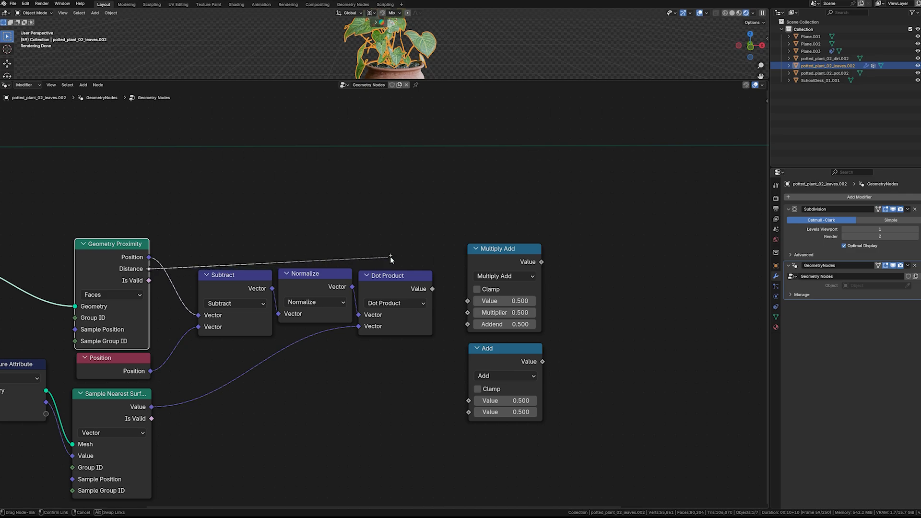
{"action": "left_click_drag", "start_coordinate": [402, 291], "coordinate": [468, 324]}
{"action": "right_click_drag", "start_coordinate": [173, 264], "coordinate": [177, 276], "text": "shift"}
{"action": "key", "text": "g"}
{"action": "left_click", "coordinate": [178, 245]}
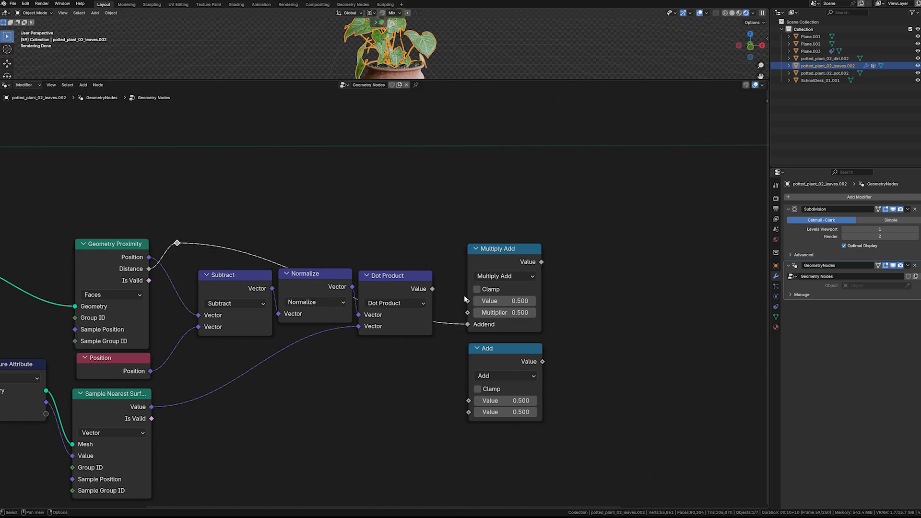
{"action": "right_click_drag", "start_coordinate": [451, 307], "coordinate": [445, 327], "text": "shift"}
{"action": "key", "text": "g"}
{"action": "left_click", "coordinate": [446, 247]}
{"action": "left_click", "coordinate": [424, 304]}
- Connect Dot Product's Value to Multiply Add's Multiplier and move the Multiply Add node farther from Dot Product
{"action": "middle_click_drag", "start_coordinate": [369, 322], "coordinate": [429, 328]}
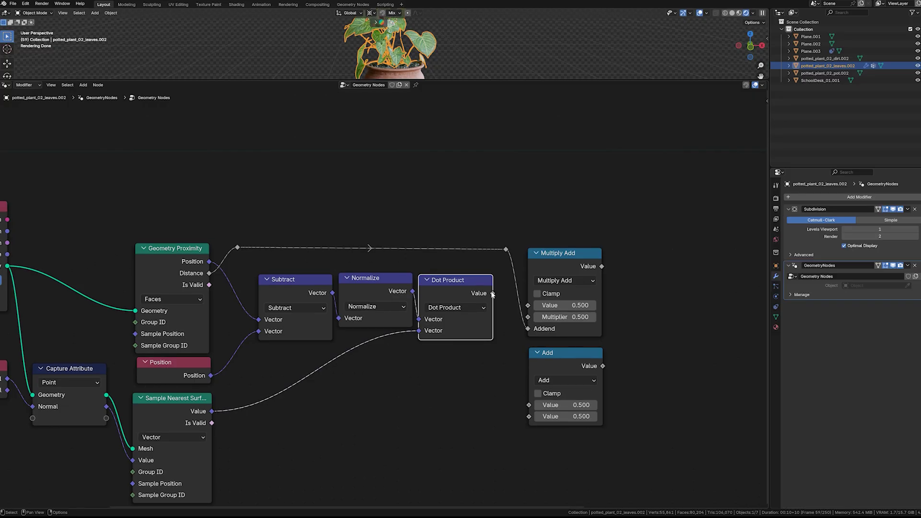
{"action": "left_click_drag", "start_coordinate": [529, 316], "coordinate": [528, 316]}
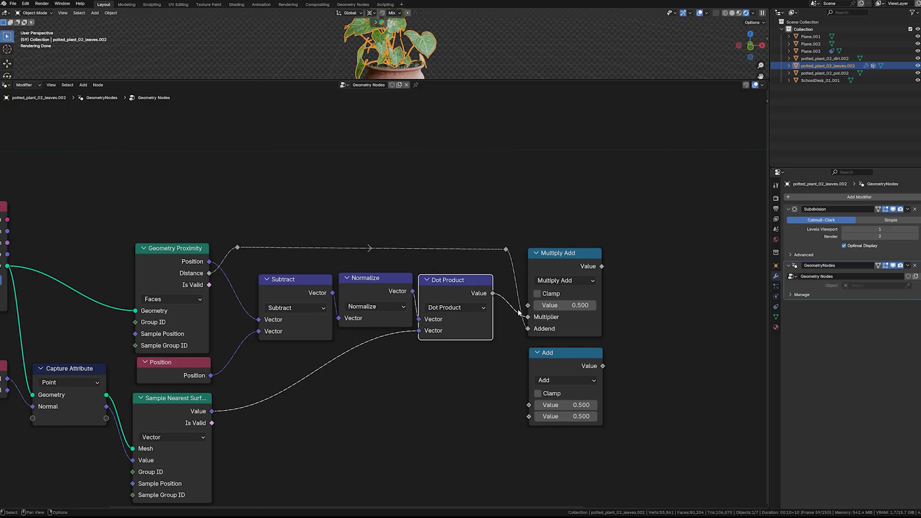
{"action": "left_click_drag", "start_coordinate": [571, 254], "coordinate": [628, 248]}
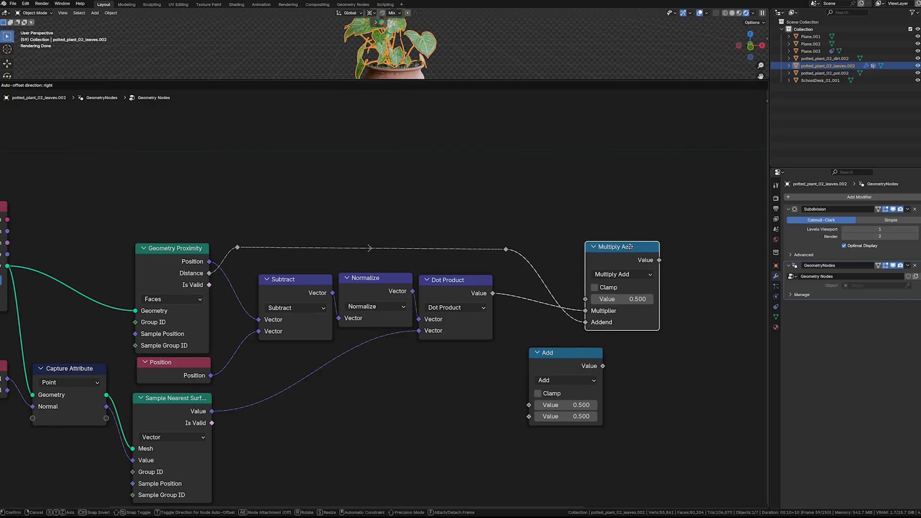
{"action": "middle_click_drag", "start_coordinate": [583, 311], "coordinate": [499, 311]}
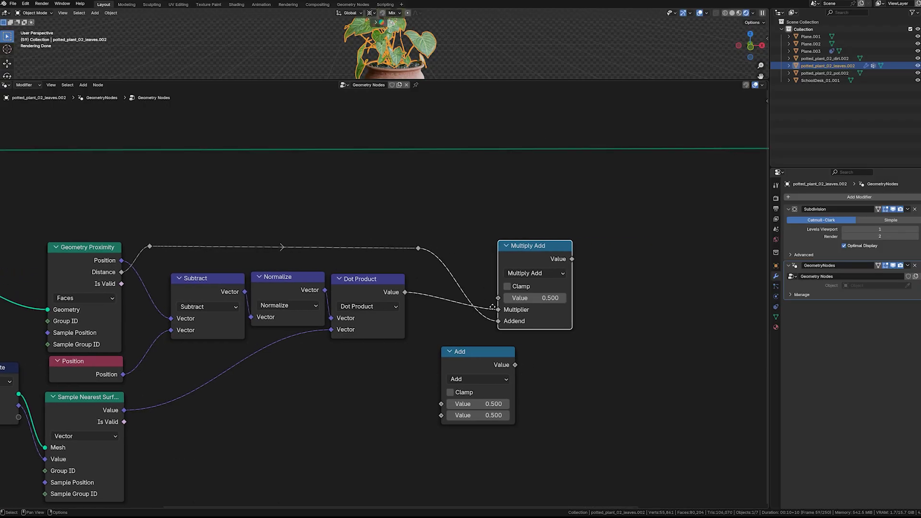
{"action": "scroll", "coordinate": [424, 310], "scroll_direction": "up", "scroll_amount": 2}
{"action": "scroll", "coordinate": [428, 310], "scroll_direction": "down", "scroll_amount": 2}
{"action": "scroll", "coordinate": [422, 312], "scroll_direction": "up", "scroll_amount": 1}
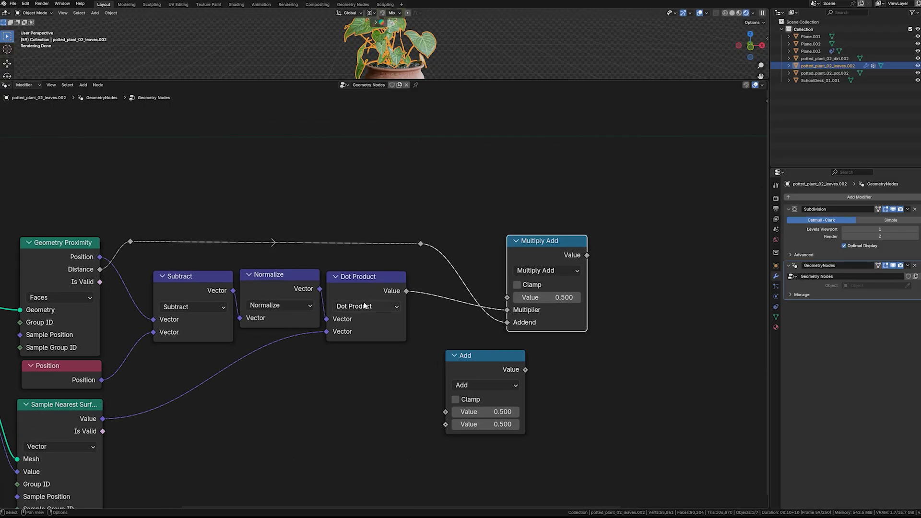
- Duplicate the Group Input node below Dot Product and expose Multiply Add's Value as a new group input, shifting the Add node clear
{"action": "scroll", "coordinate": [398, 307], "scroll_direction": "down", "scroll_amount": 4}
{"action": "left_click", "coordinate": [60, 224]}
{"action": "key", "text": "shift+d"}
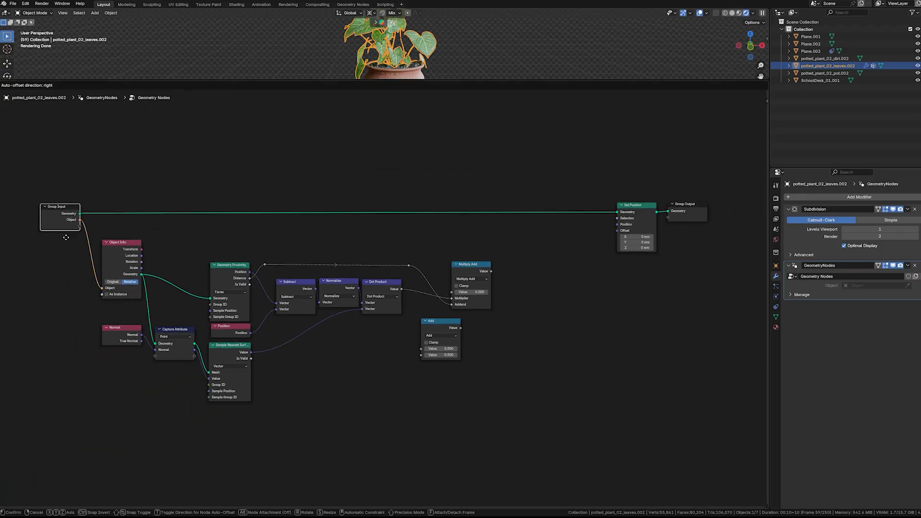
{"action": "left_click", "coordinate": [393, 338]}
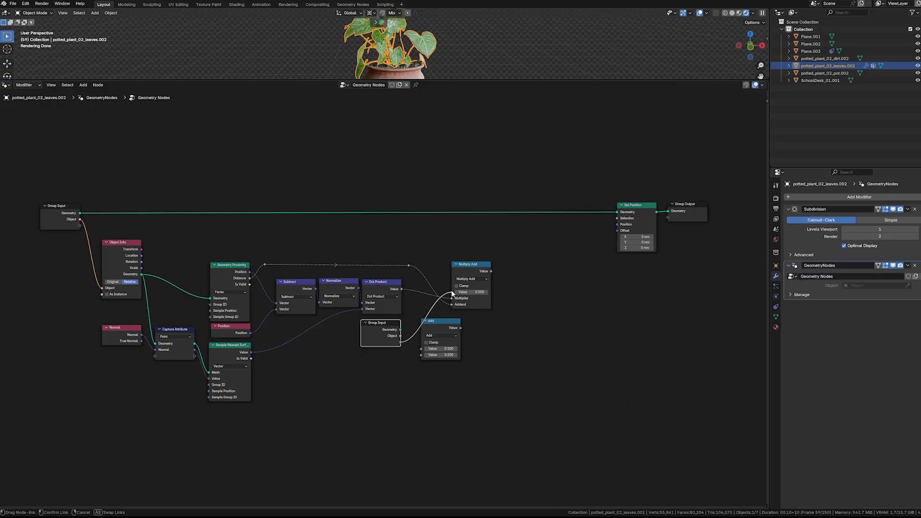
{"action": "left_click_drag", "start_coordinate": [452, 293], "coordinate": [451, 292]}
{"action": "scroll", "coordinate": [384, 300], "scroll_direction": "up", "scroll_amount": 3}
{"action": "left_click_drag", "start_coordinate": [509, 341], "coordinate": [544, 348]}
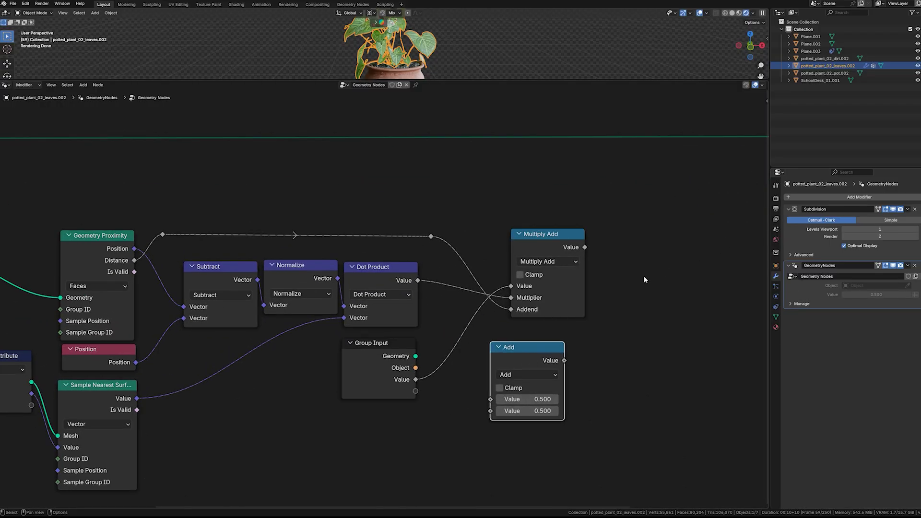
- Rename the new Value group socket to "Offset"
{"action": "key", "text": "n"}
{"action": "left_click", "coordinate": [717, 202]}
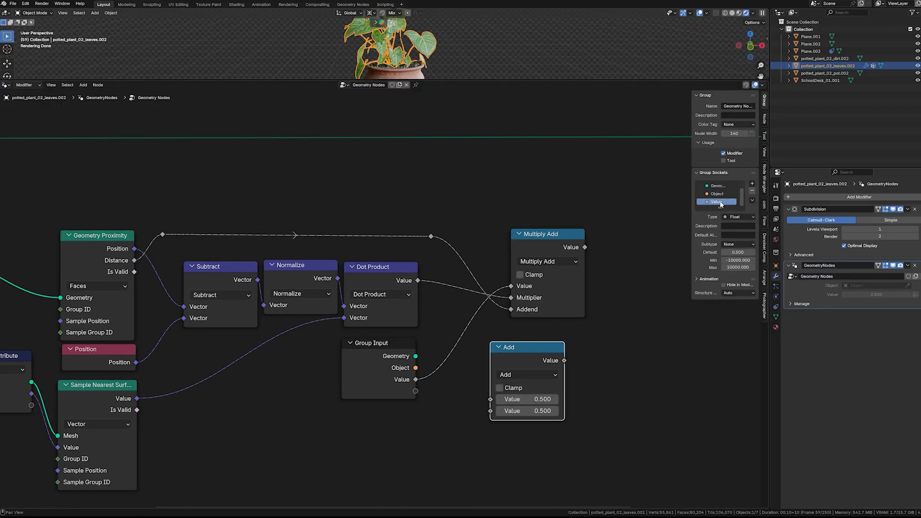
{"action": "double_click", "coordinate": [718, 202]}
{"action": "type", "text": "Offset"}
{"action": "key", "text": "Return"}
{"action": "left_click", "coordinate": [627, 391]}
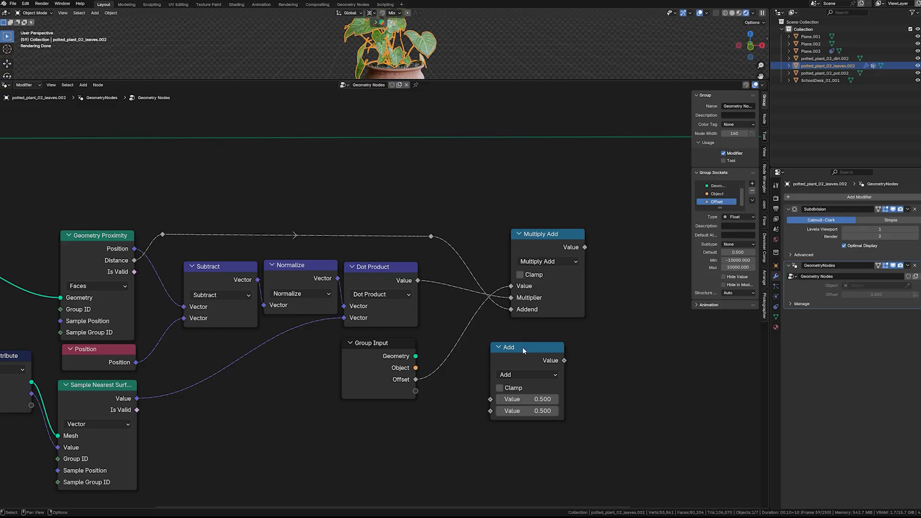
- Align the Add node under Multiply Add and feed it Dot Product's Value first and the rerouted Distance second
{"action": "left_click_drag", "start_coordinate": [523, 348], "coordinate": [544, 343]}
{"action": "left_click", "coordinate": [629, 347]}
{"action": "scroll", "coordinate": [567, 353], "scroll_direction": "down", "scroll_amount": 1}
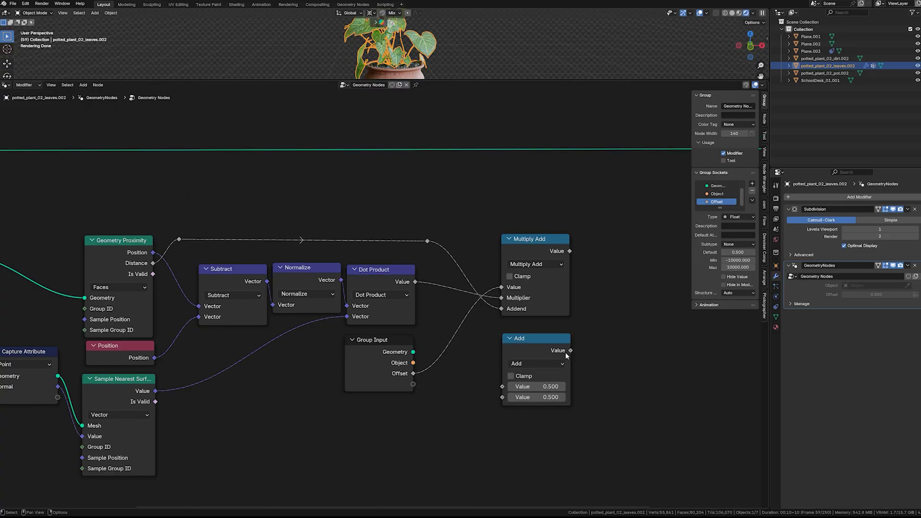
{"action": "left_click_drag", "start_coordinate": [415, 282], "coordinate": [421, 301]}
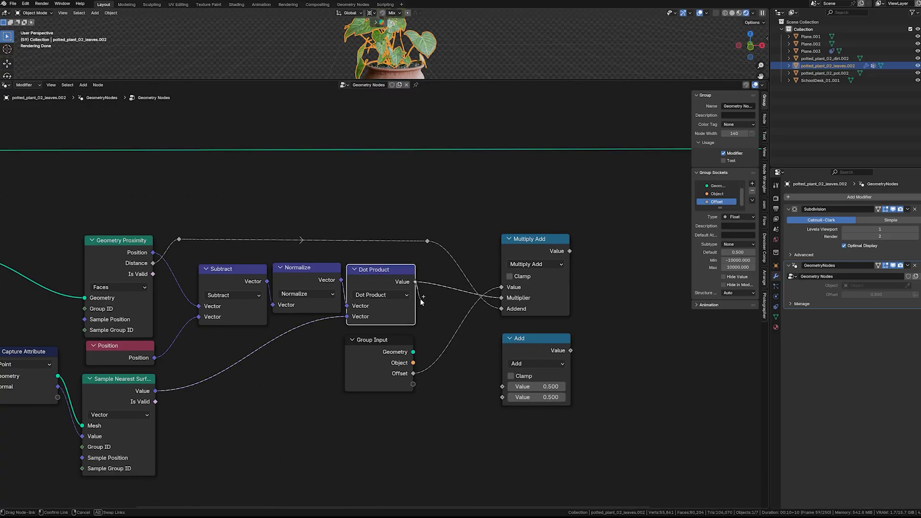
{"action": "left_click_drag", "start_coordinate": [439, 338], "coordinate": [502, 386]}
{"action": "left_click_drag", "start_coordinate": [427, 241], "coordinate": [436, 265]}
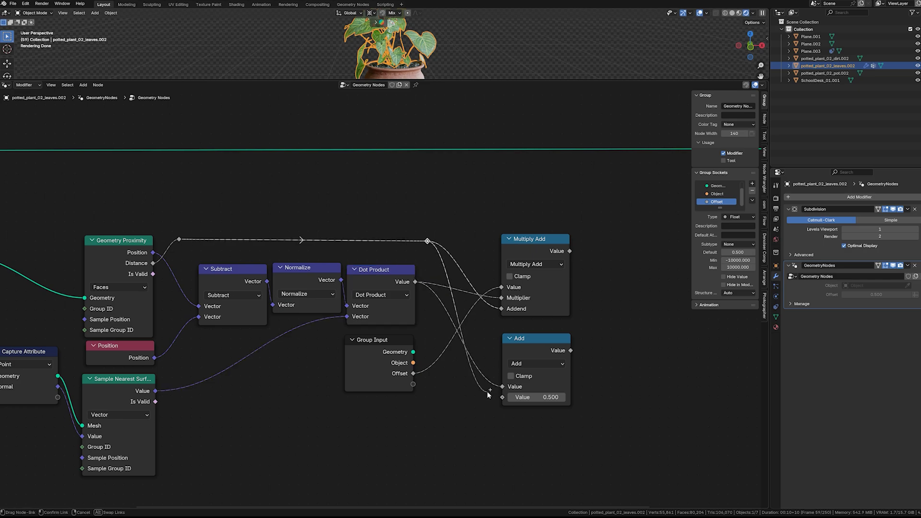
{"action": "left_click_drag", "start_coordinate": [487, 394], "coordinate": [502, 397]}
{"action": "left_click_drag", "start_coordinate": [534, 343], "coordinate": [528, 337]}
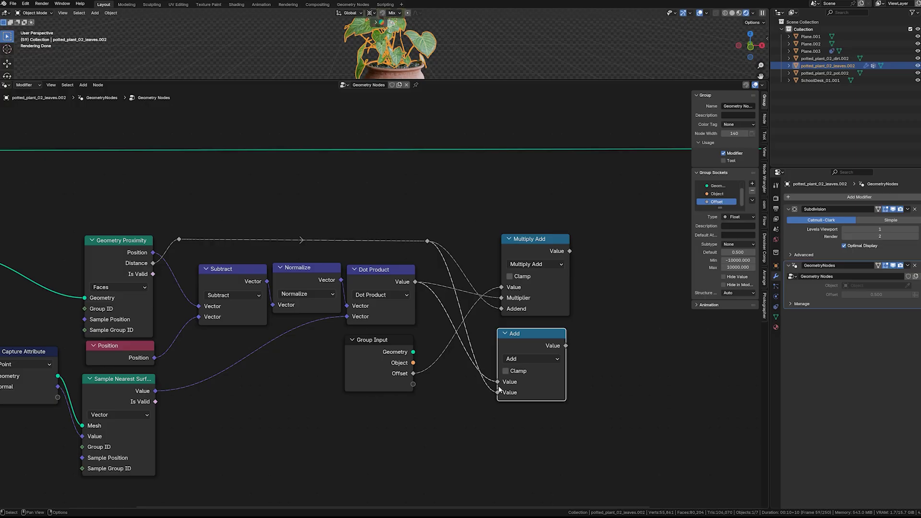
{"action": "left_click", "coordinate": [645, 368]}
- Change the Add node's operation to Multiply
{"action": "scroll", "coordinate": [455, 371], "scroll_direction": "up", "scroll_amount": 5}
{"action": "middle_click_drag", "start_coordinate": [618, 357], "coordinate": [393, 365]}
{"action": "key", "text": "shift+a"}
{"action": "mouse_move", "coordinate": [393, 355]}
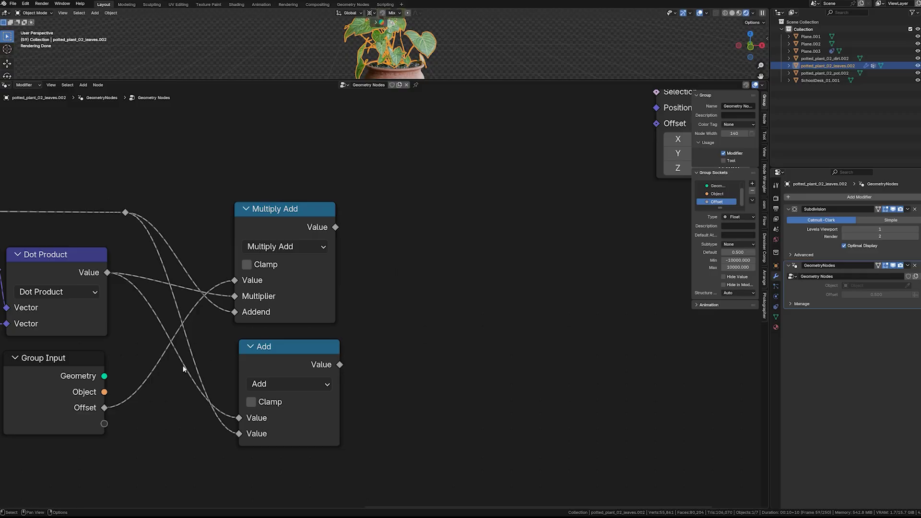
{"action": "left_click", "coordinate": [298, 383]}
{"action": "left_click", "coordinate": [290, 236]}
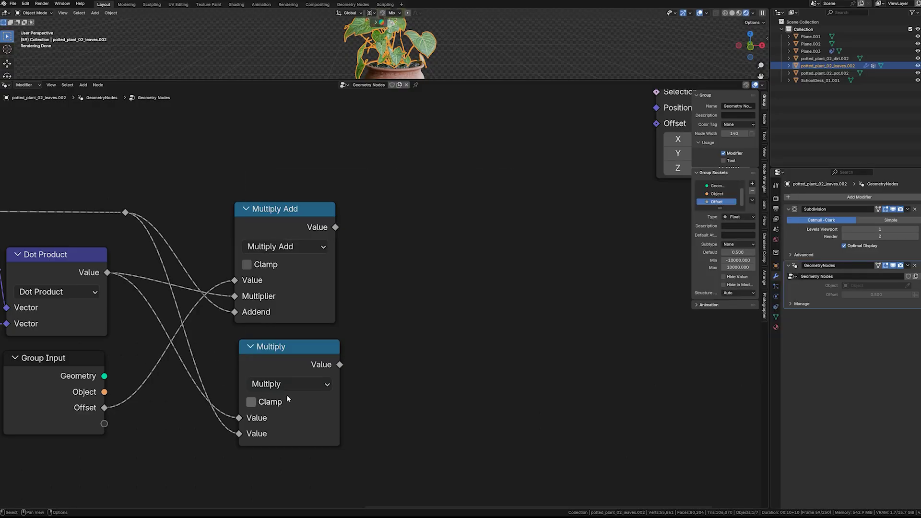
{"action": "left_click", "coordinate": [292, 355]}
- Add a Map Range node beside the Multiply node and connect the Multiply result to its Value input
{"action": "left_click", "coordinate": [412, 366]}
{"action": "key", "text": "shift+a"}
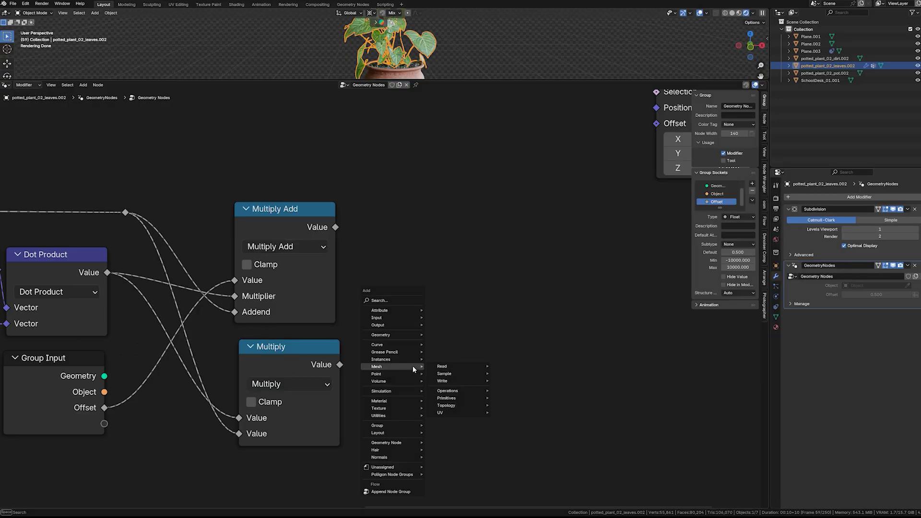
{"action": "type", "text": "map ran"}
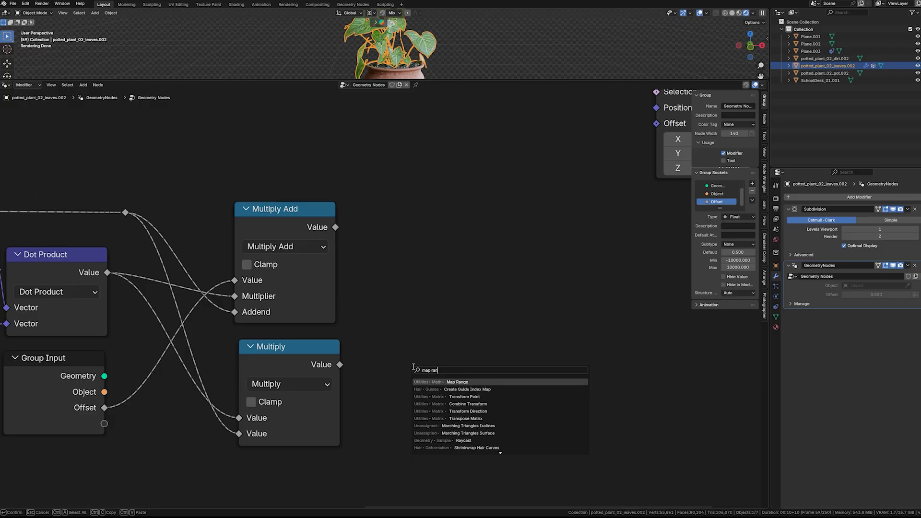
{"action": "key", "text": "Return"}
{"action": "left_click", "coordinate": [421, 355]}
{"action": "scroll", "coordinate": [305, 332], "scroll_direction": "up", "scroll_amount": 2}
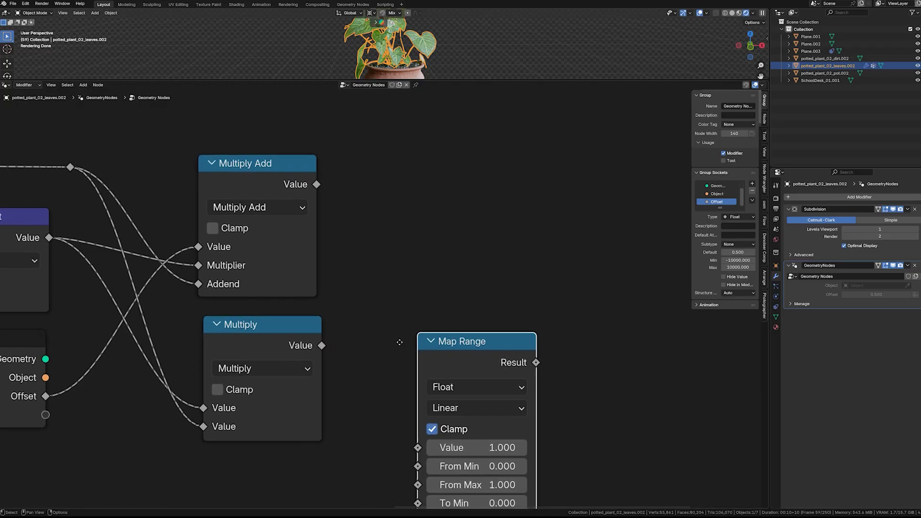
{"action": "left_click_drag", "start_coordinate": [309, 330], "coordinate": [410, 430]}
{"action": "middle_click_drag", "start_coordinate": [477, 442], "coordinate": [447, 357]}
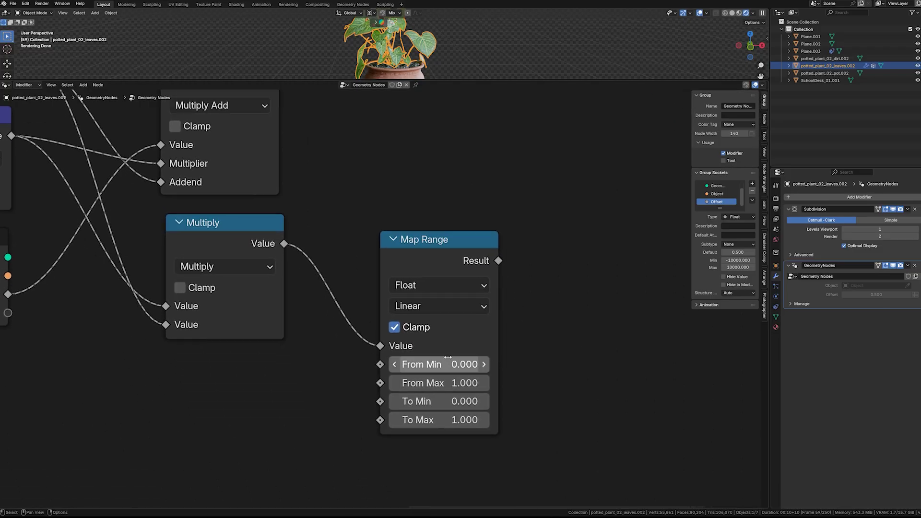
- Set Map Range's From Max to -0.001, To Min to 1 and To Max to 0
{"action": "double_click", "coordinate": [448, 386]}
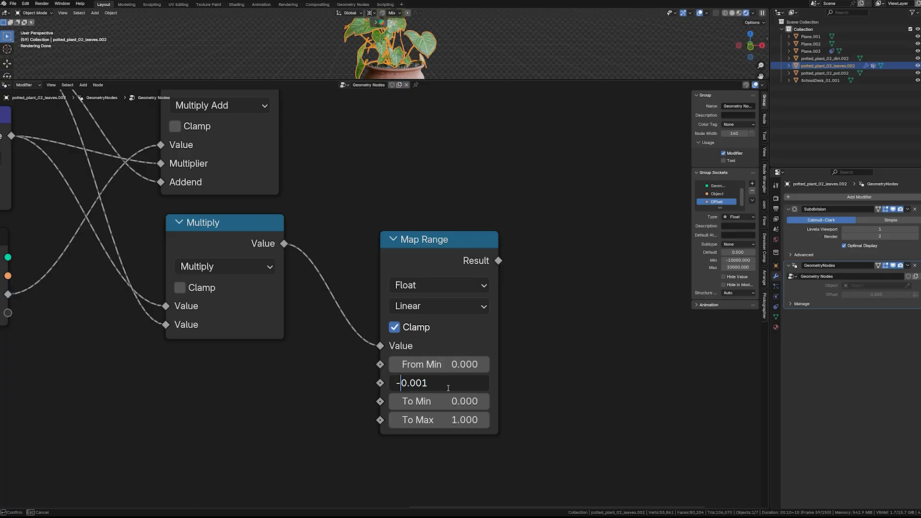
{"action": "key", "text": "Return"}
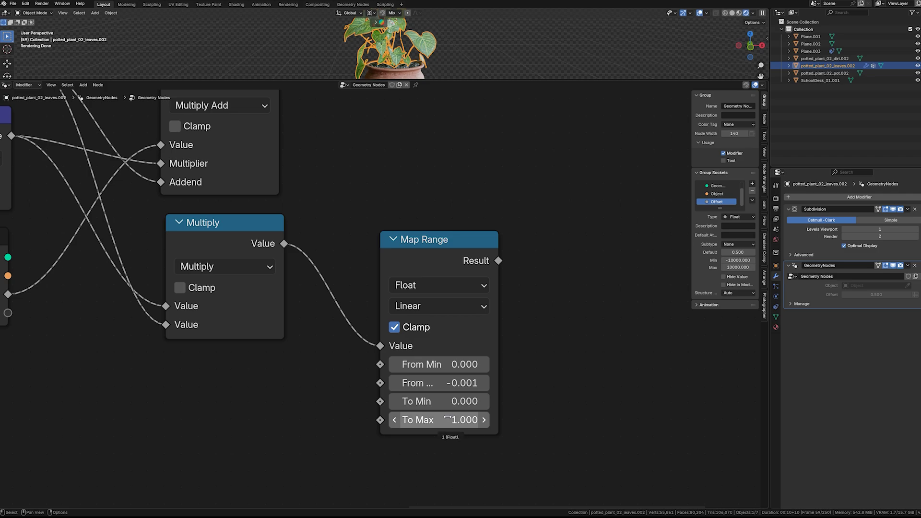
{"action": "double_click", "coordinate": [463, 401]}
{"action": "type", "text": "1"}
{"action": "key", "text": "Return"}
{"action": "double_click", "coordinate": [460, 420]}
{"action": "type", "text": "0"}
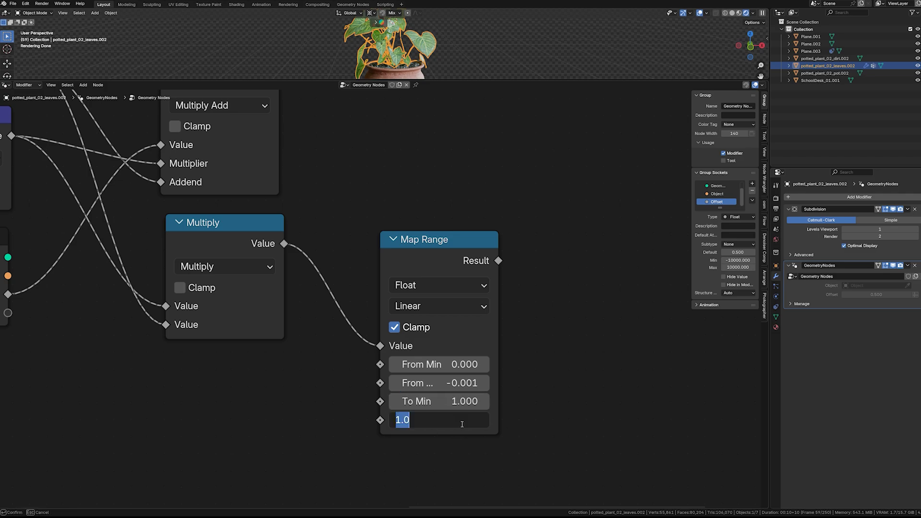
{"action": "key", "text": "Return"}
- Duplicate the Multiply node past Map Range and feed it Multiply Add's Value first and Map Range's Result second
{"action": "scroll", "coordinate": [526, 411], "scroll_direction": "down", "scroll_amount": 2}
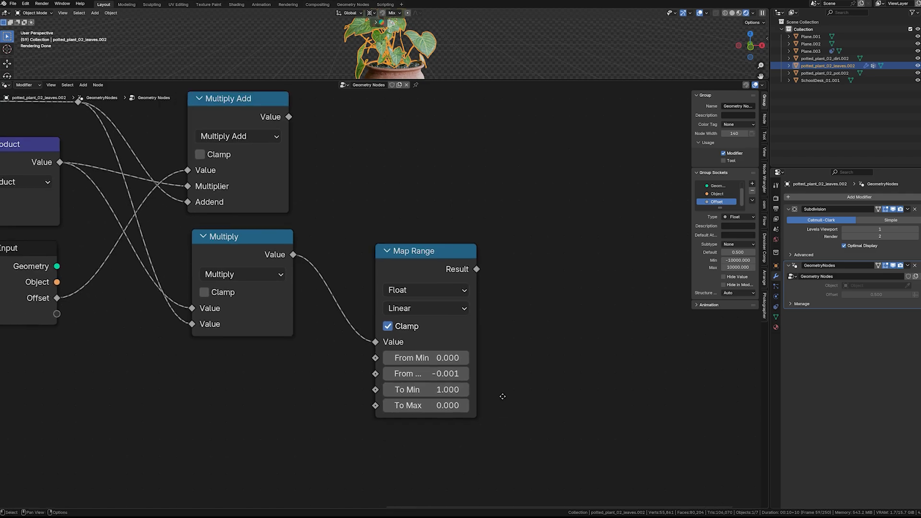
{"action": "middle_click_drag", "start_coordinate": [514, 314], "coordinate": [423, 404]}
{"action": "scroll", "coordinate": [432, 404], "scroll_direction": "down", "scroll_amount": 1}
{"action": "left_click", "coordinate": [206, 335]}
{"action": "key", "text": "shift+d"}
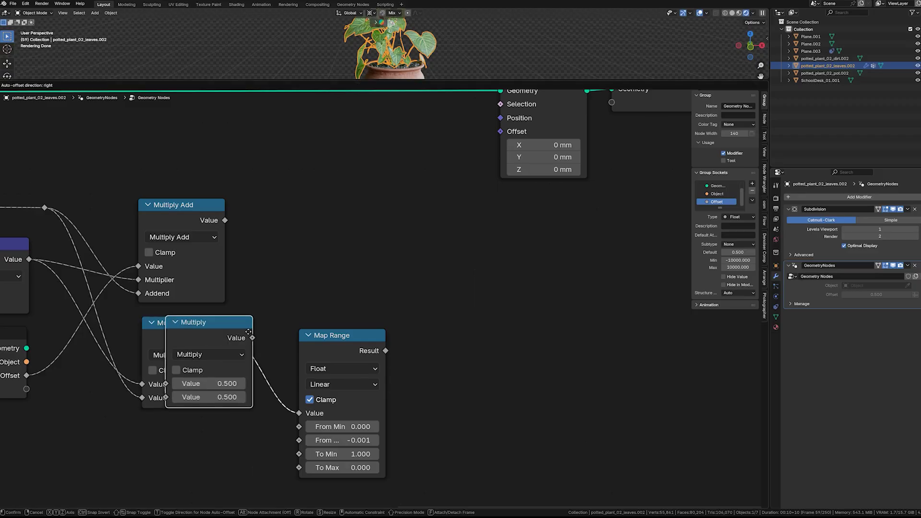
{"action": "left_click_drag", "start_coordinate": [475, 393], "coordinate": [471, 389]}
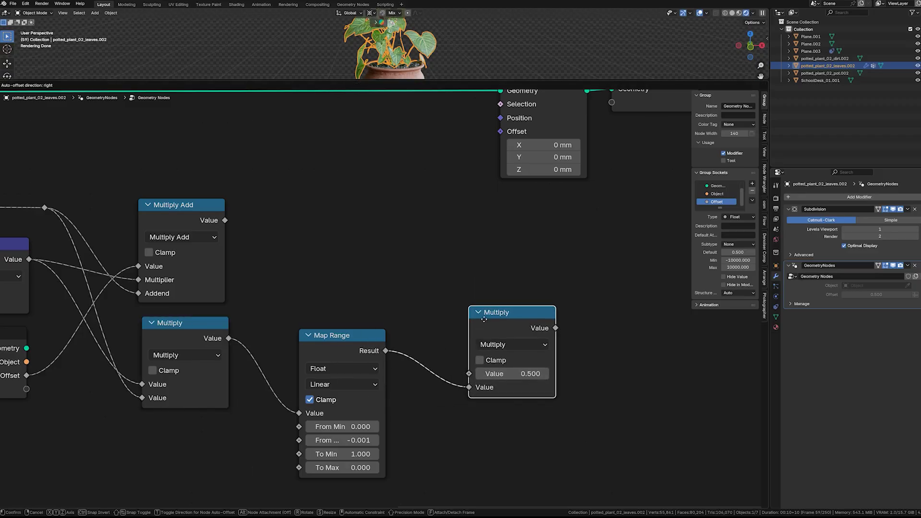
{"action": "left_click_drag", "start_coordinate": [485, 322], "coordinate": [486, 270]}
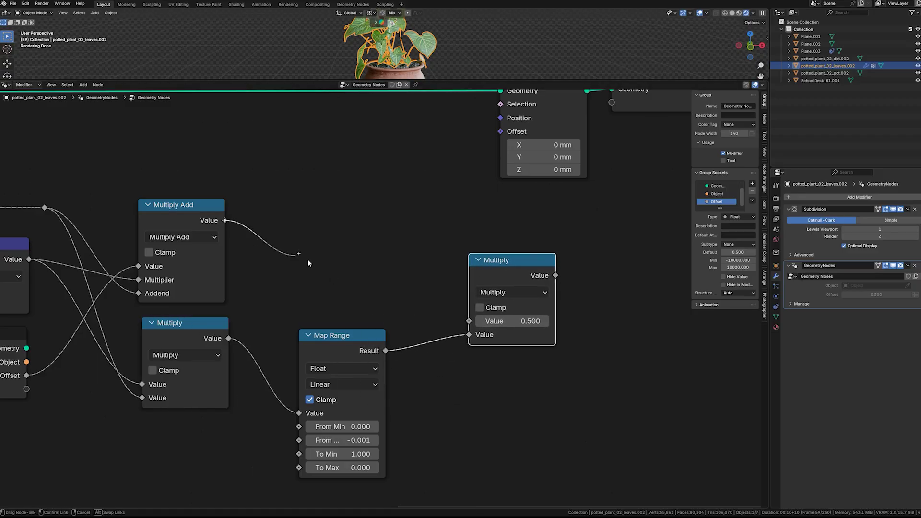
{"action": "left_click_drag", "start_coordinate": [307, 264], "coordinate": [465, 321]}
{"action": "scroll", "coordinate": [617, 395], "scroll_direction": "down", "scroll_amount": 1}
- Duplicate the Dot Product node beyond the last Multiply node and change the copy's operation to Scale
{"action": "middle_click_drag", "start_coordinate": [591, 393], "coordinate": [480, 424]}
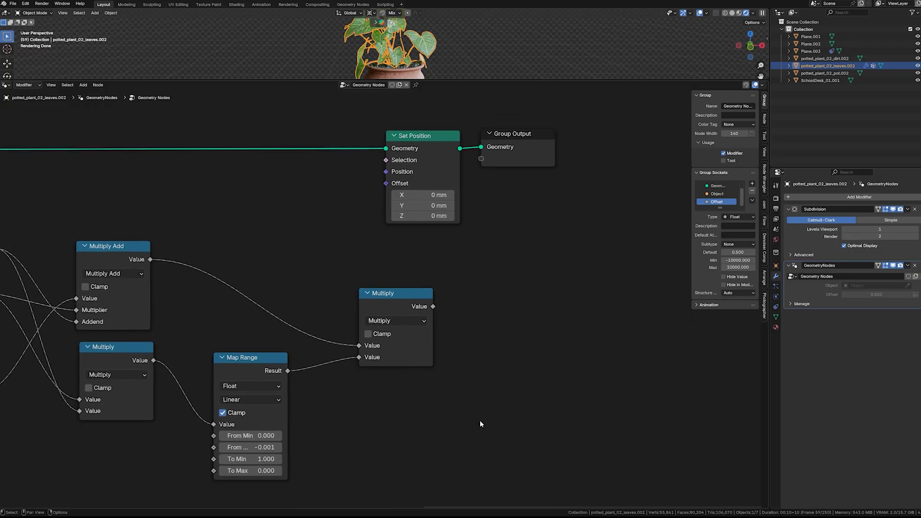
{"action": "scroll", "coordinate": [480, 424], "scroll_direction": "down", "scroll_amount": 2}
{"action": "middle_click_drag", "start_coordinate": [254, 350], "coordinate": [376, 349]}
{"action": "left_click", "coordinate": [237, 295]}
{"action": "key", "text": "shift+d"}
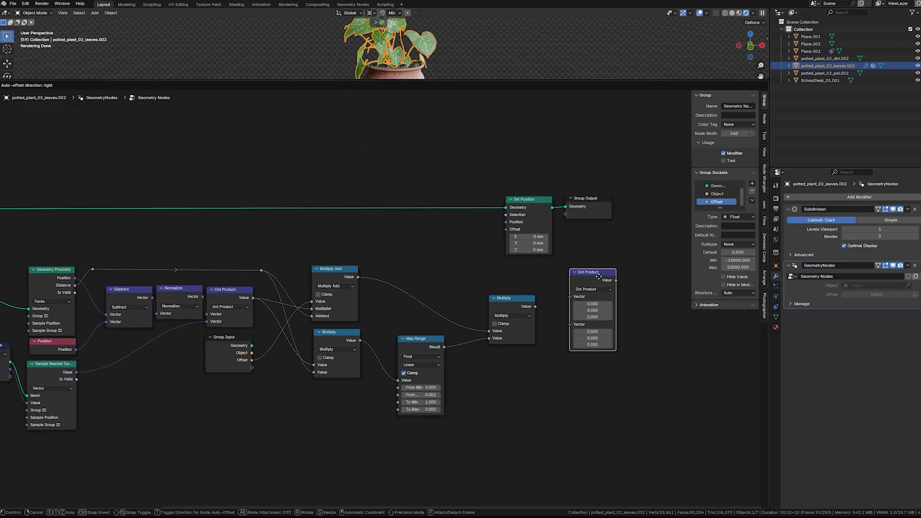
{"action": "left_click", "coordinate": [598, 277]}
{"action": "left_click", "coordinate": [597, 289]}
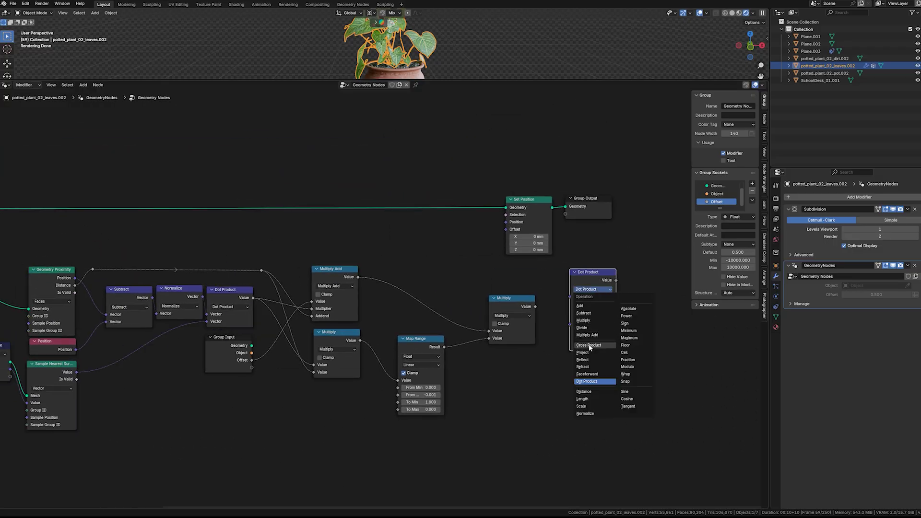
{"action": "left_click", "coordinate": [588, 406]}
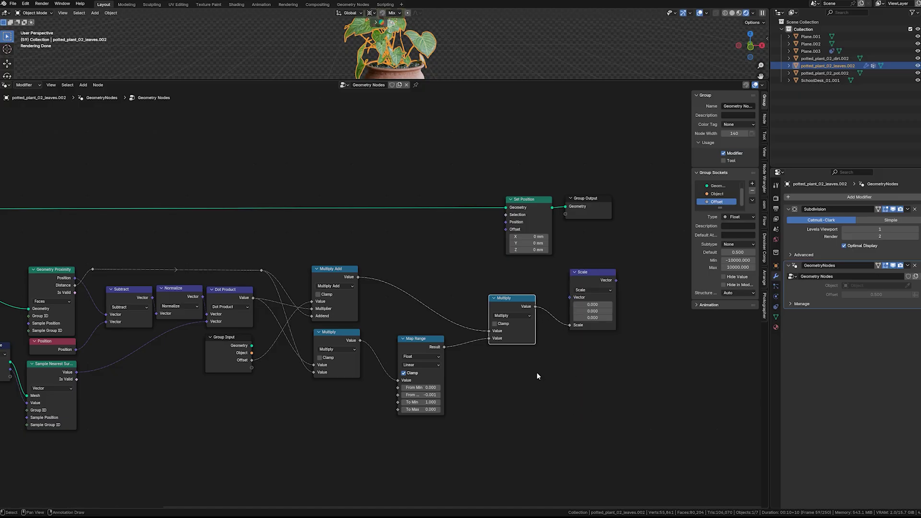
- Feed the last Multiply value into the Scale node's Scale input and the Normalize vector into its Vector input, moving the math nodes lower
{"action": "left_click_drag", "start_coordinate": [537, 376], "coordinate": [336, 288]}
{"action": "left_click_drag", "start_coordinate": [336, 269], "coordinate": [340, 330]}
{"action": "left_click_drag", "start_coordinate": [243, 298], "coordinate": [344, 305]}
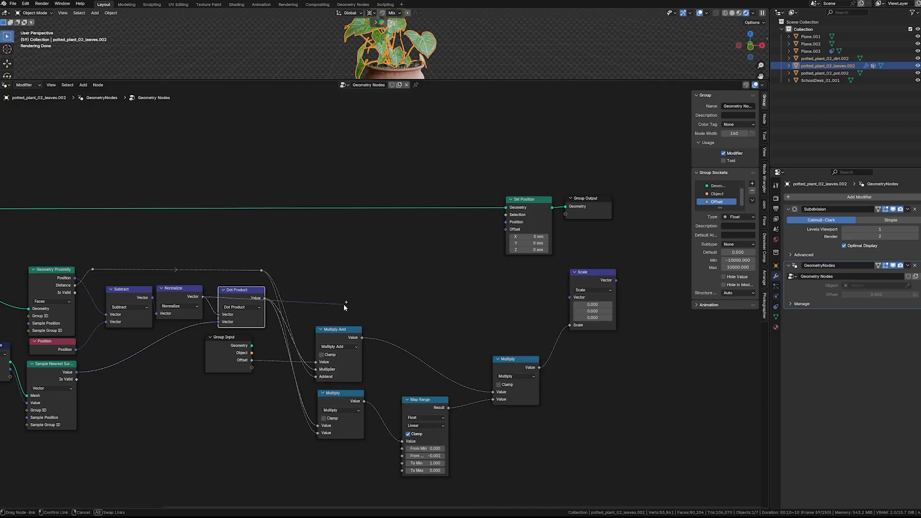
{"action": "left_click_drag", "start_coordinate": [462, 312], "coordinate": [575, 296]}
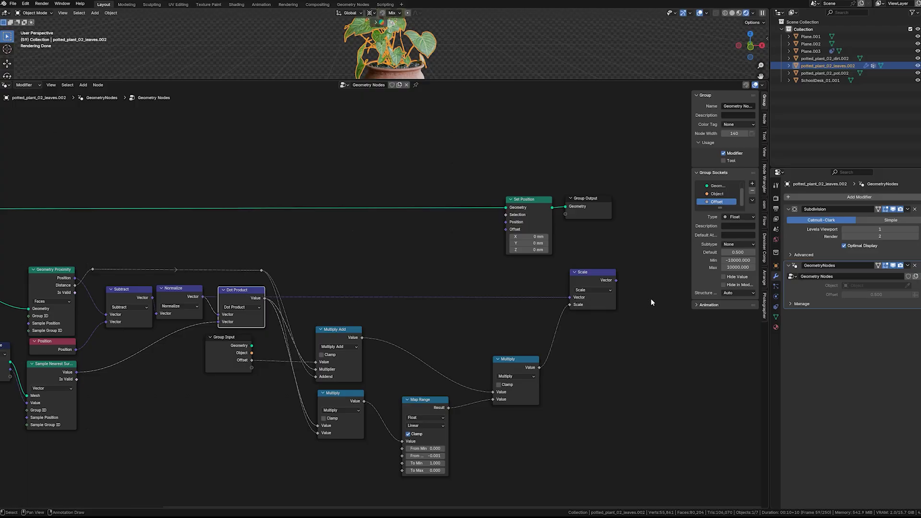
- Move Set Position and Group Output further right and connect the Scale node's Vector to Set Position's Offset
{"action": "middle_click_drag", "start_coordinate": [650, 298], "coordinate": [518, 304]}
{"action": "scroll", "coordinate": [522, 283], "scroll_direction": "down", "scroll_amount": 2}
{"action": "left_click_drag", "start_coordinate": [511, 256], "coordinate": [321, 206]}
{"action": "key", "text": "g"}
{"action": "left_click", "coordinate": [550, 214]}
{"action": "left_click", "coordinate": [523, 272]}
{"action": "scroll", "coordinate": [541, 284], "scroll_direction": "up", "scroll_amount": 5}
{"action": "middle_click_drag", "start_coordinate": [541, 284], "coordinate": [404, 305]}
{"action": "key", "text": "shift+a"}
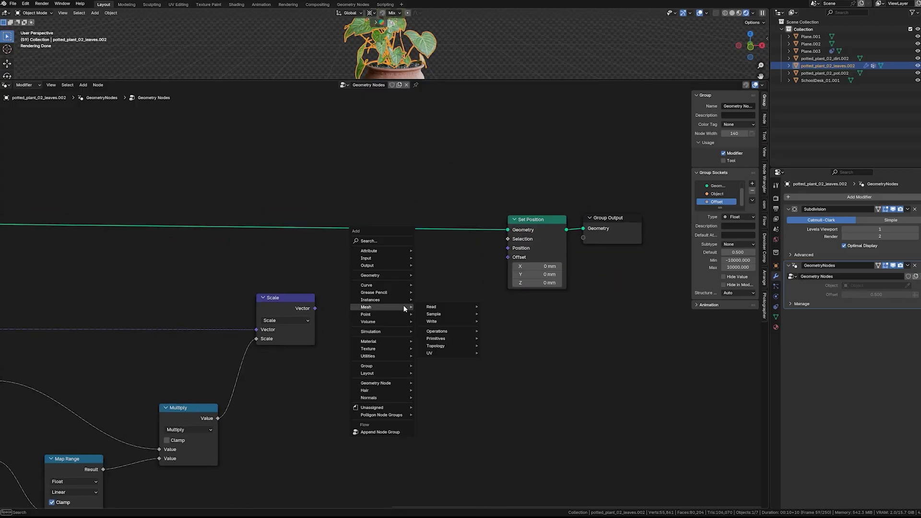
{"action": "left_click_drag", "start_coordinate": [315, 308], "coordinate": [502, 260]}
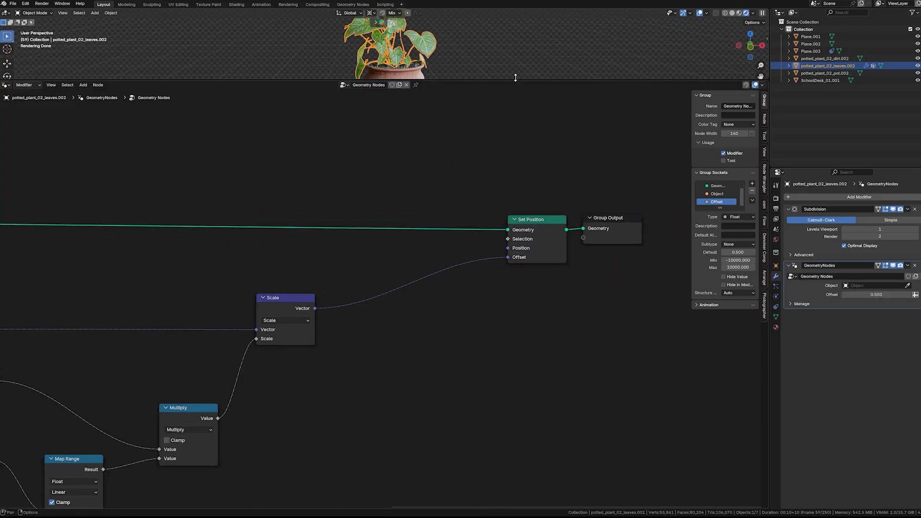
- Set both the Offset group input's default and the modifier's Offset value to 0
{"action": "left_click_drag", "start_coordinate": [525, 80], "coordinate": [525, 386]}
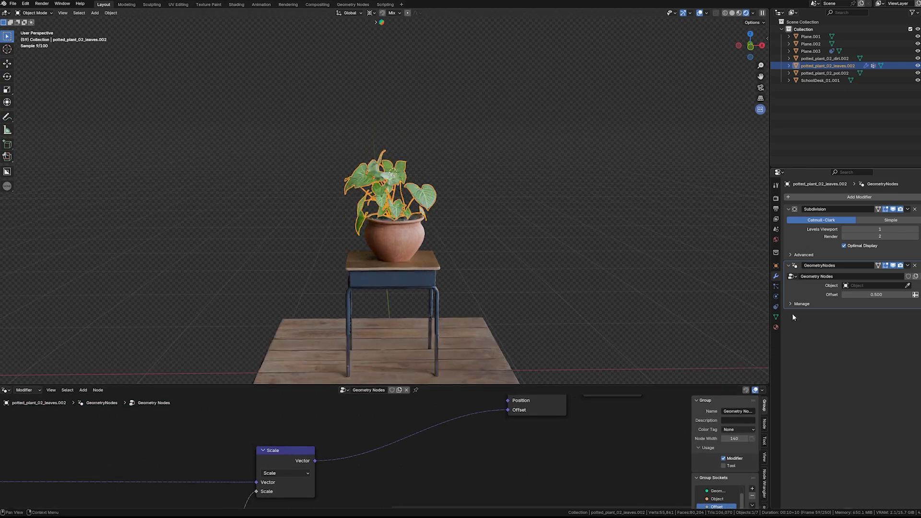
{"action": "scroll", "coordinate": [282, 457], "scroll_direction": "down", "scroll_amount": 1}
{"action": "middle_click_drag", "start_coordinate": [356, 440], "coordinate": [729, 353]}
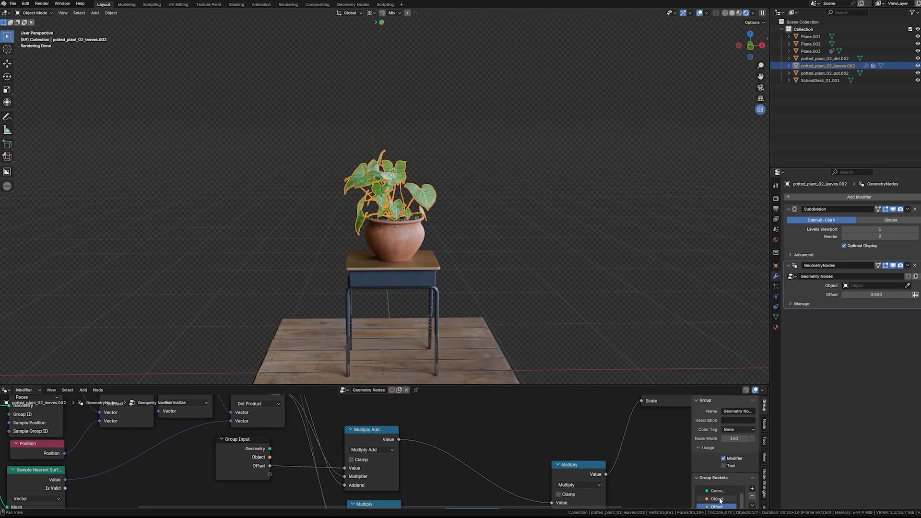
{"action": "left_click_drag", "start_coordinate": [704, 385], "coordinate": [705, 56]}
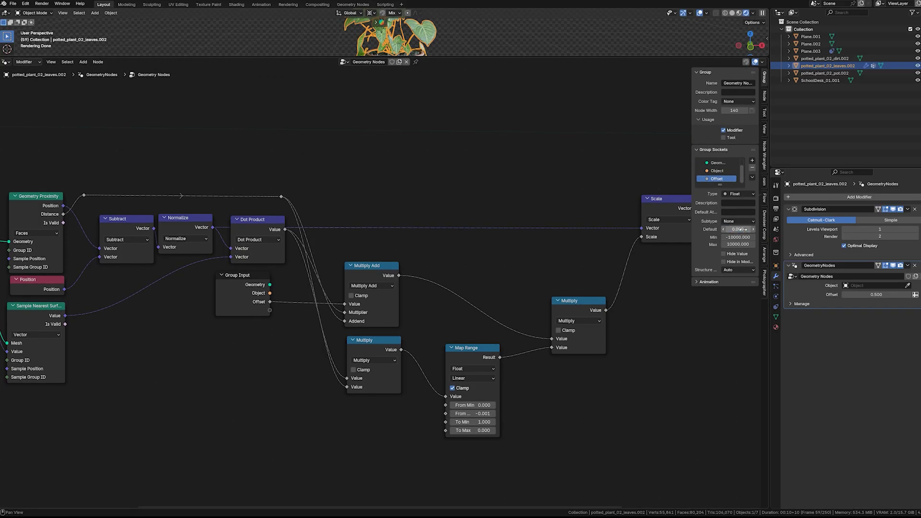
{"action": "left_click_drag", "start_coordinate": [568, 55], "coordinate": [546, 398]}
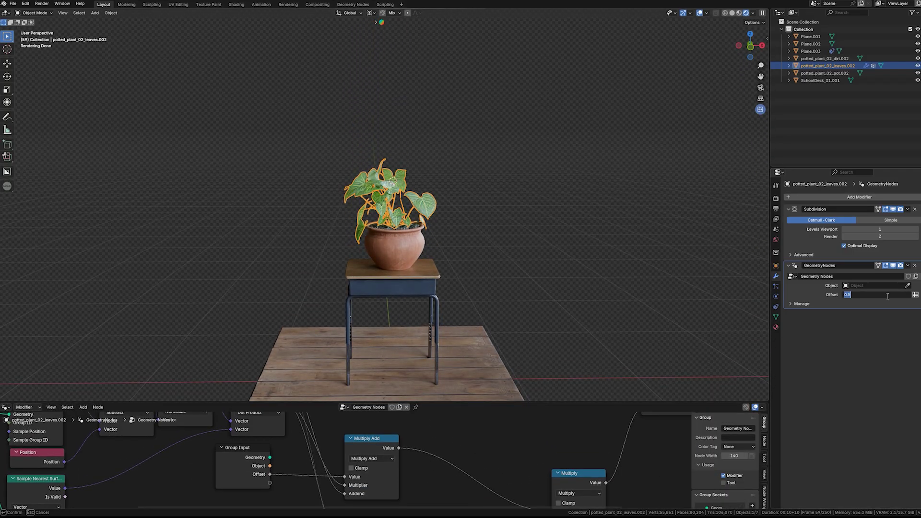
{"action": "type", "text": "000"}
{"action": "key", "text": "Return"}
- Pick Plane.003 above the plant as the Object in the leaves' Geometry Nodes modifier
{"action": "scroll", "coordinate": [344, 159], "scroll_direction": "down", "scroll_amount": 5}
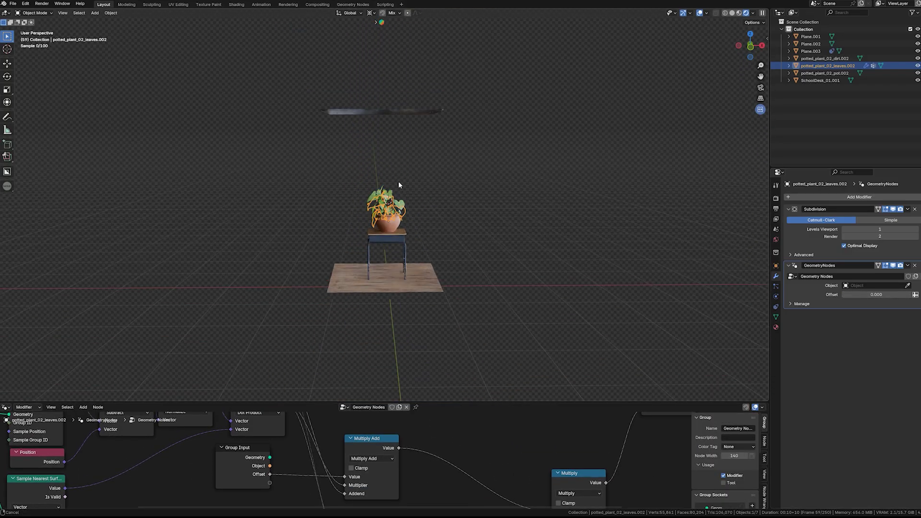
{"action": "middle_click_drag", "start_coordinate": [399, 183], "coordinate": [415, 146]}
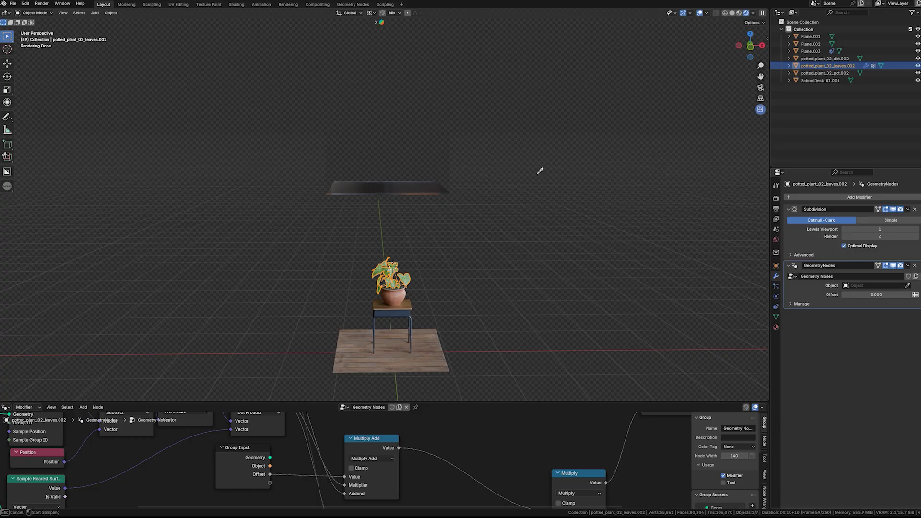
{"action": "left_click", "coordinate": [410, 195]}
- Lower Plane.002 about 1465 mm along Z onto the top of the plant
{"action": "scroll", "coordinate": [432, 258], "scroll_direction": "up", "scroll_amount": 3}
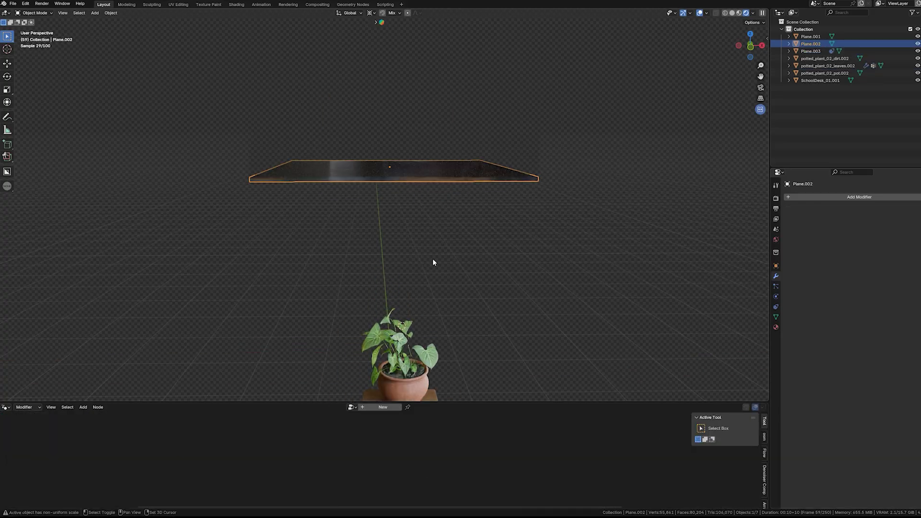
{"action": "middle_click_drag", "start_coordinate": [433, 258], "coordinate": [418, 214]}
{"action": "key", "text": "g"}
{"action": "key", "text": "z"}
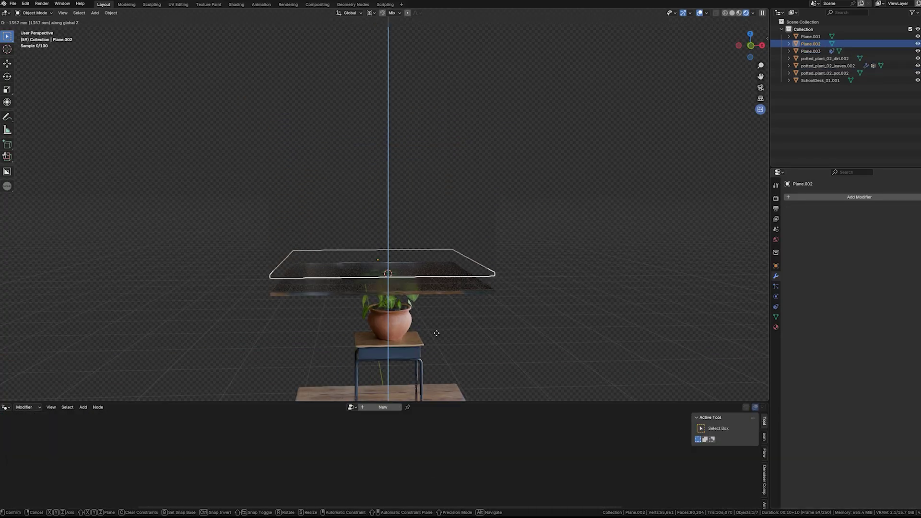
{"action": "left_click", "coordinate": [398, 229]}
{"action": "scroll", "coordinate": [398, 230], "scroll_direction": "up", "scroll_amount": 2}
{"action": "middle_click_drag", "start_coordinate": [398, 229], "coordinate": [403, 241]}
- Slide Plane.002 up and down along Z through the leaves to test the collision, leaving it pressed into them
{"action": "key", "text": "g"}
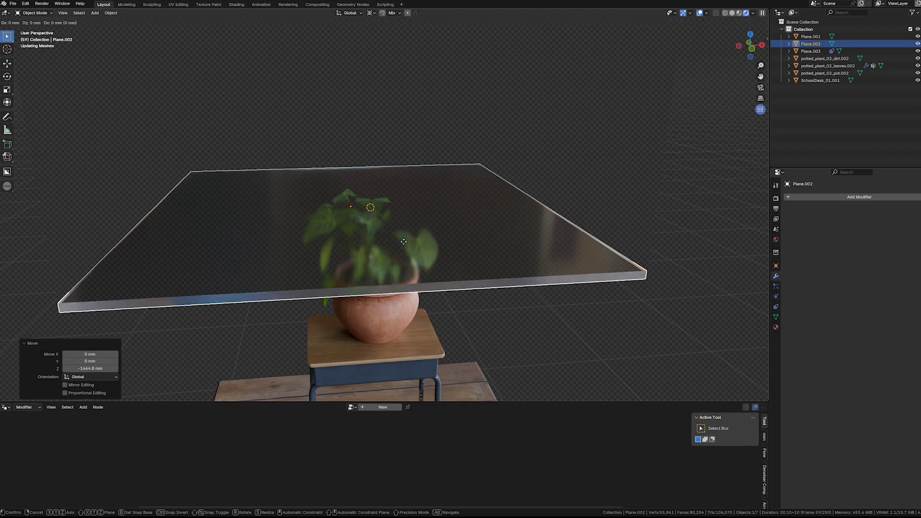
{"action": "key", "text": "z"}
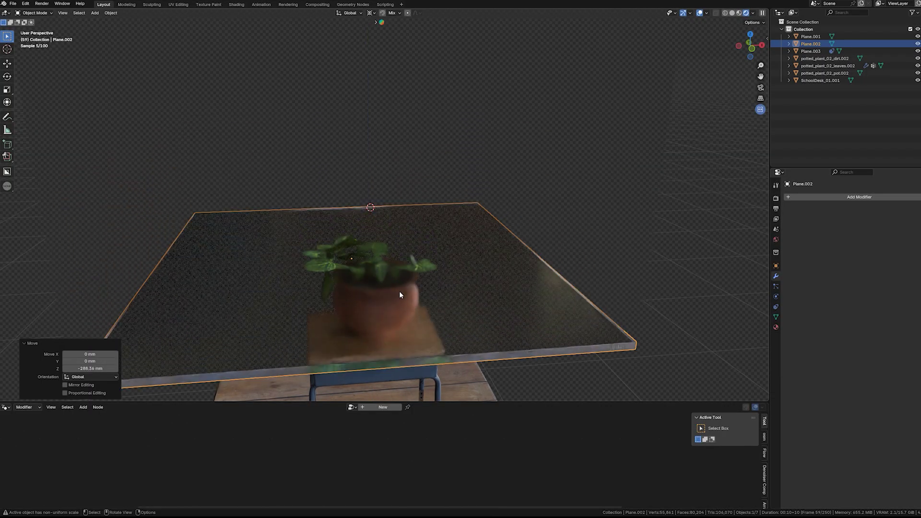
{"action": "left_click", "coordinate": [387, 251]}
{"action": "key", "text": "g"}
{"action": "key", "text": "z"}
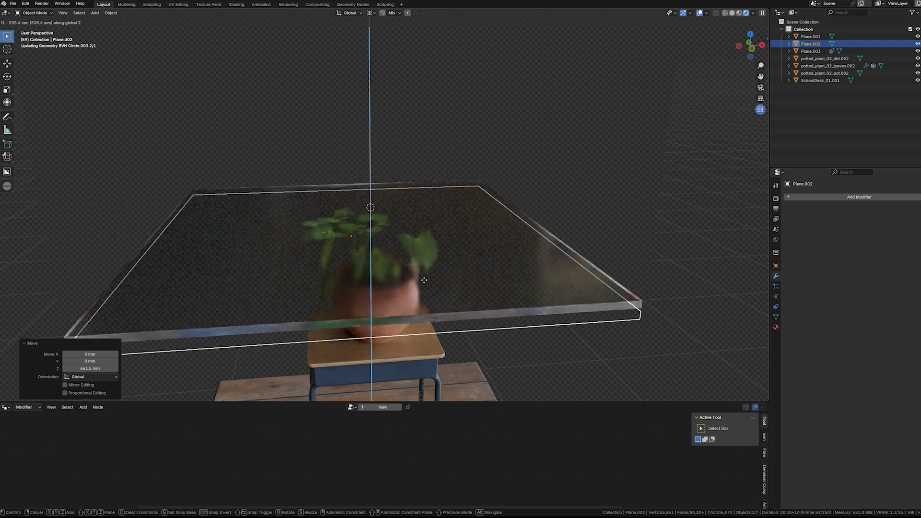
{"action": "left_click", "coordinate": [399, 244]}
- Check the collision from the front, select the plant leaves and try out the modifier's Offset value
{"action": "left_click", "coordinate": [412, 246]}
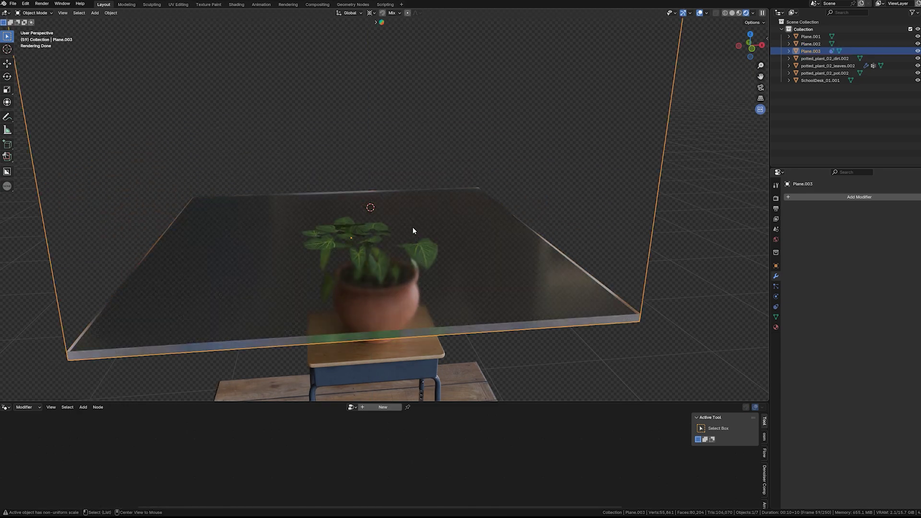
{"action": "key", "text": "KP_1"}
{"action": "left_click", "coordinate": [383, 277]}
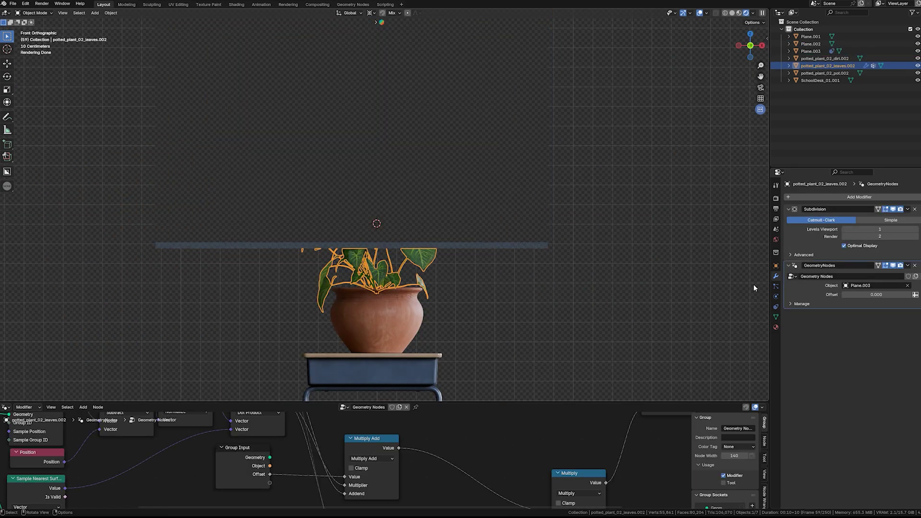
{"action": "mouse_move", "coordinate": [869, 295]}
{"action": "left_mouse_down"}
{"action": "mouse_move", "coordinate": [916, 295]}
{"action": "mouse_move", "coordinate": [870, 294]}
{"action": "left_mouse_up"}
- Shift the Set Position and Group Output nodes right to make room after the Scale node
{"action": "left_click_drag", "start_coordinate": [552, 401], "coordinate": [533, 188]}
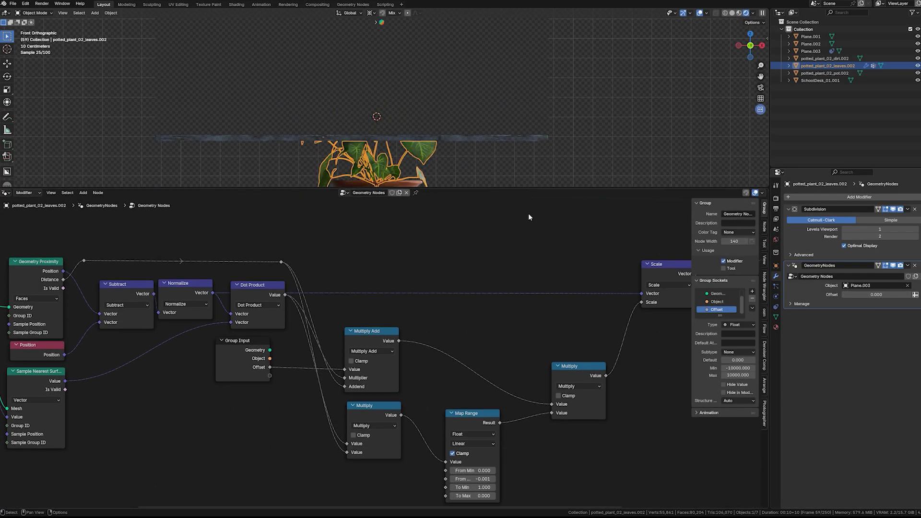
{"action": "middle_click_drag", "start_coordinate": [533, 351], "coordinate": [382, 364]}
{"action": "scroll", "coordinate": [382, 364], "scroll_direction": "down", "scroll_amount": 2}
{"action": "middle_click_drag", "start_coordinate": [480, 334], "coordinate": [354, 363]}
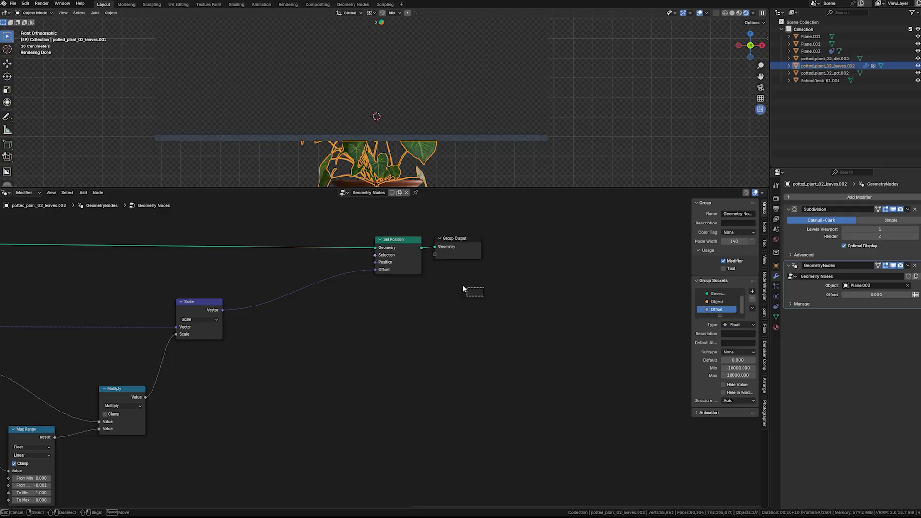
{"action": "left_click_drag", "start_coordinate": [462, 286], "coordinate": [360, 237]}
{"action": "key", "text": "g"}
{"action": "left_click", "coordinate": [464, 235]}
- Insert a Blur Attribute node on the link between Scale and Set Position's Offset
{"action": "key", "text": "shift+a"}
{"action": "type", "text": "b"}
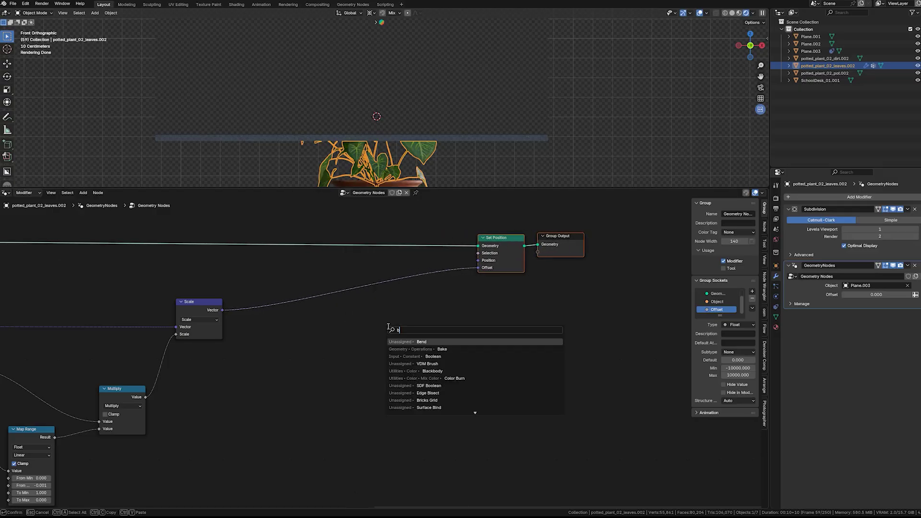
{"action": "type", "text": "lur"}
{"action": "key", "text": "Return"}
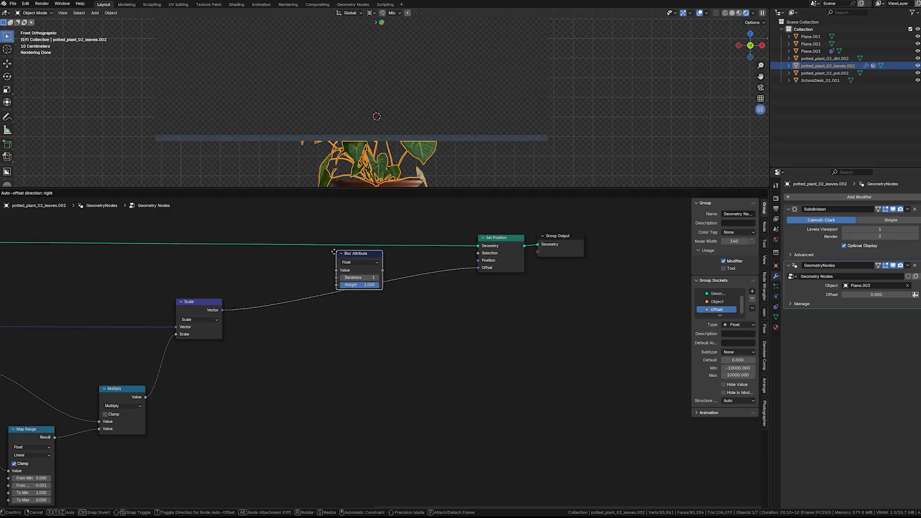
{"action": "left_click", "coordinate": [331, 279]}
- Set the Blur Attribute node's Iterations to 30
{"action": "scroll", "coordinate": [395, 326], "scroll_direction": "up", "scroll_amount": 1}
{"action": "scroll", "coordinate": [394, 323], "scroll_direction": "up", "scroll_amount": 4}
{"action": "middle_click_drag", "start_coordinate": [348, 290], "coordinate": [354, 363]}
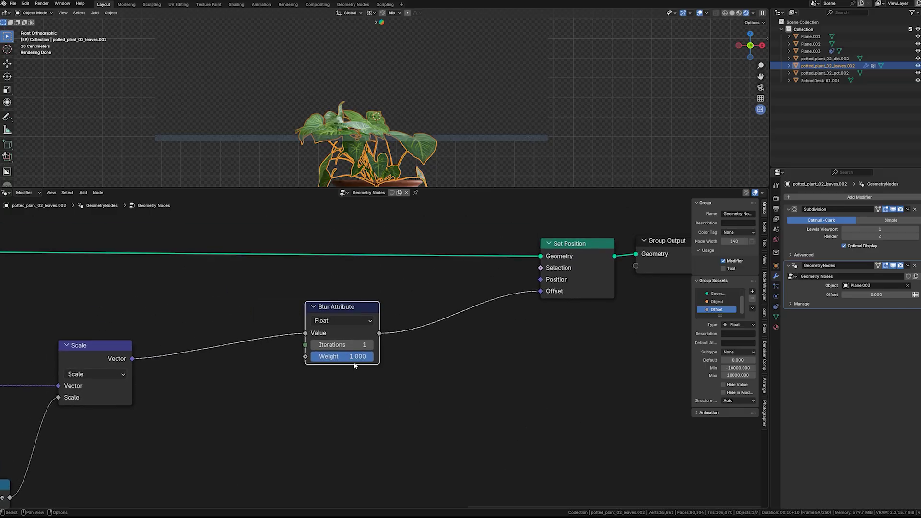
{"action": "left_click", "coordinate": [348, 341]}
{"action": "type", "text": "30"}
{"action": "key", "text": "Return"}
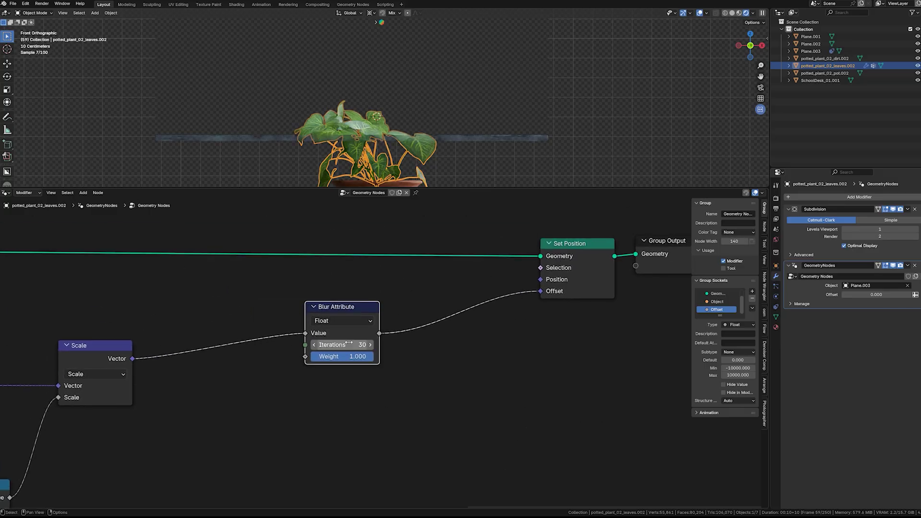
- Set Blur Attribute's Weight to 0.5 and change its data type to Vector
{"action": "left_click_drag", "start_coordinate": [361, 357], "coordinate": [344, 356]}
{"action": "left_click", "coordinate": [343, 356]}
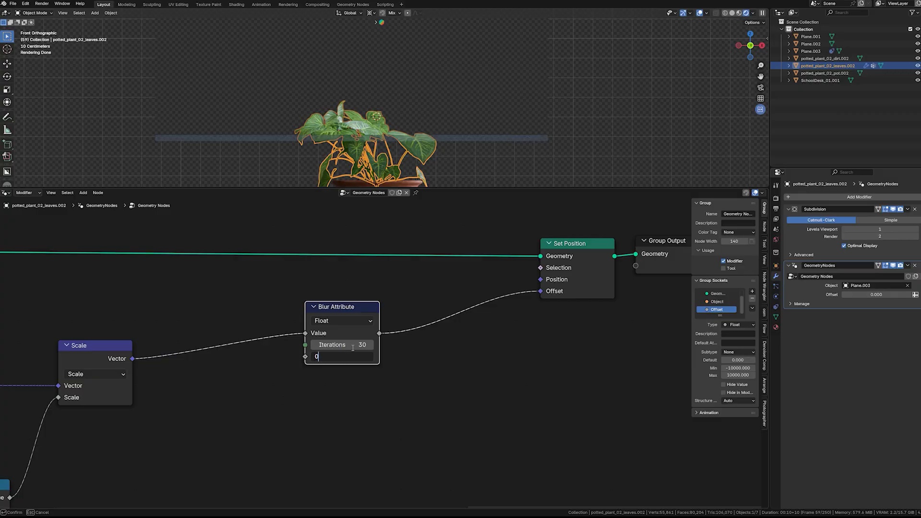
{"action": "type", "text": "0.52"}
{"action": "key", "text": "BackSpace"}
{"action": "key", "text": "Return"}
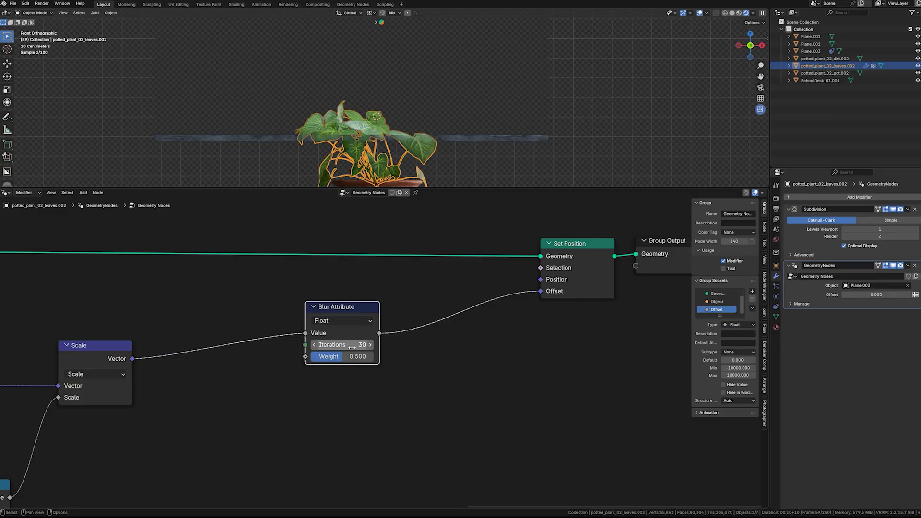
{"action": "left_click", "coordinate": [329, 322]}
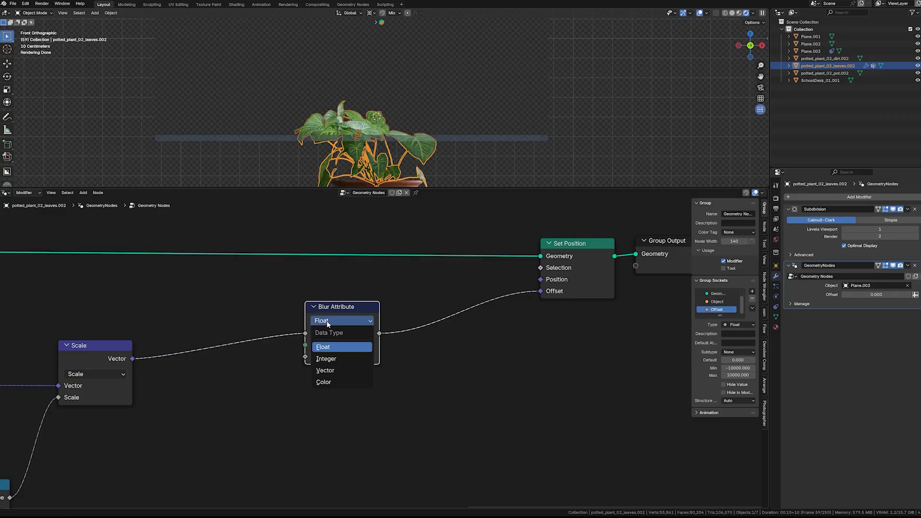
{"action": "left_click", "coordinate": [326, 369]}
- Lower Plane.002 about 48 mm along Z, pressing it further into the leaves
{"action": "left_click", "coordinate": [447, 138]}
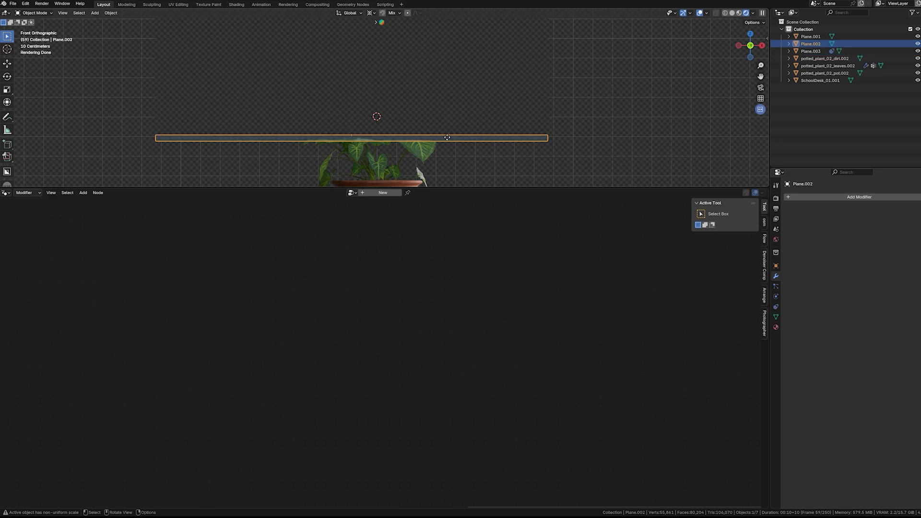
{"action": "key", "text": "z"}
{"action": "left_click", "coordinate": [456, 150]}
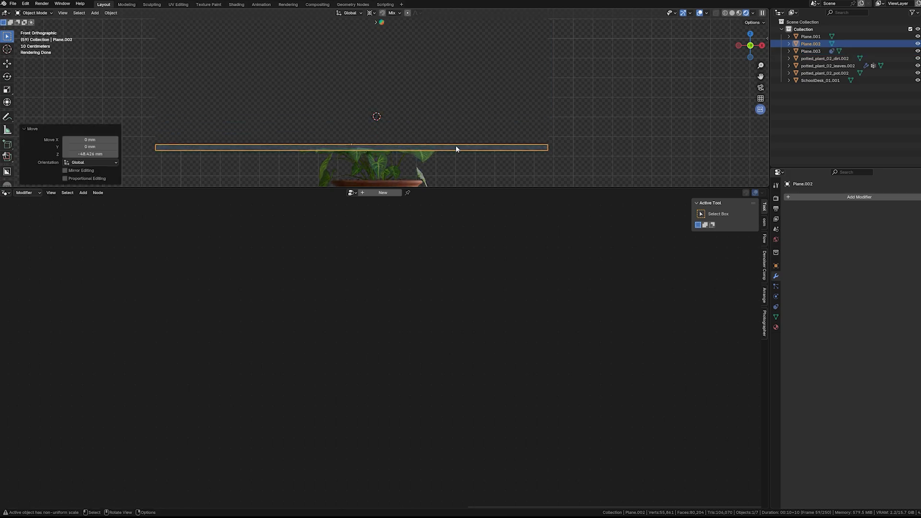
{"action": "middle_click_drag", "start_coordinate": [456, 149], "coordinate": [454, 155]}
- Select the plant leaves and adjust the Offset value in their Geometry Nodes modifier
{"action": "left_click", "coordinate": [405, 97]}
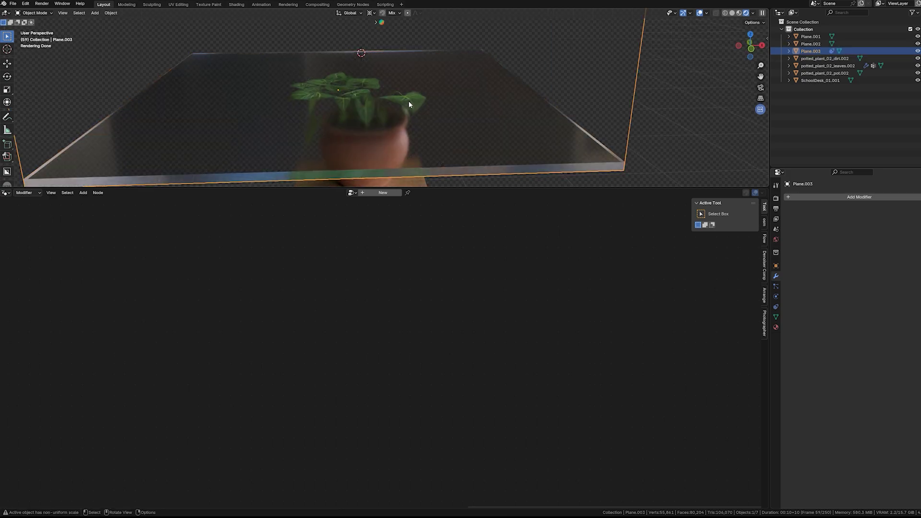
{"action": "left_click", "coordinate": [408, 102]}
{"action": "mouse_move", "coordinate": [408, 101]}
{"action": "middle_mouse_down", "text": "alt"}
{"action": "mouse_move", "coordinate": [408, 145]}
{"action": "mouse_move", "coordinate": [413, 119]}
{"action": "middle_mouse_up", "text": "alt"}
{"action": "left_click_drag", "start_coordinate": [875, 295], "coordinate": [887, 294]}
- Raise Plane.002 about 1034 mm along Z, clear of the plant, and enlarge the 3D view
{"action": "middle_click_drag", "start_coordinate": [415, 144], "coordinate": [413, 143]}
{"action": "scroll", "coordinate": [416, 125], "scroll_direction": "down", "scroll_amount": 3}
{"action": "left_click", "coordinate": [418, 104]}
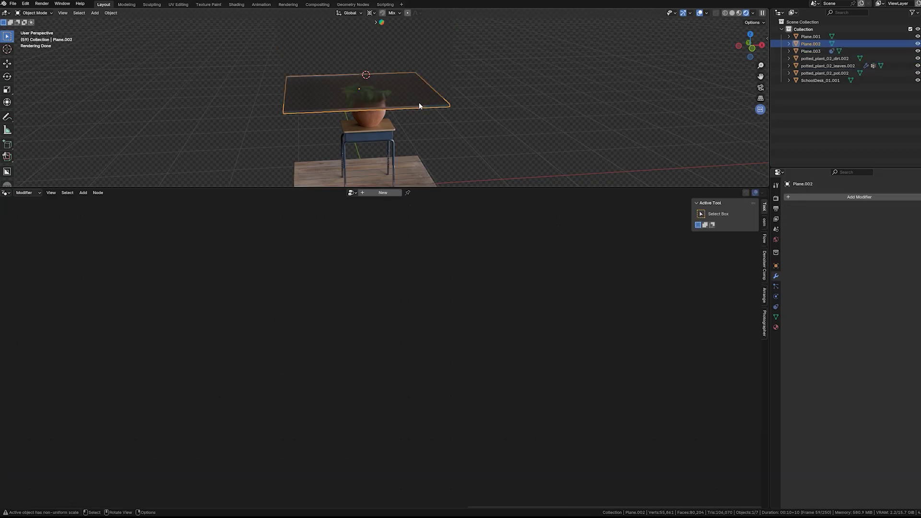
{"action": "key", "text": "g"}
{"action": "key", "text": "z"}
{"action": "left_click", "coordinate": [430, 43]}
{"action": "scroll", "coordinate": [436, 52], "scroll_direction": "down", "scroll_amount": 3}
{"action": "left_click_drag", "start_coordinate": [462, 190], "coordinate": [465, 458]}
{"action": "scroll", "coordinate": [387, 297], "scroll_direction": "up", "scroll_amount": 5}
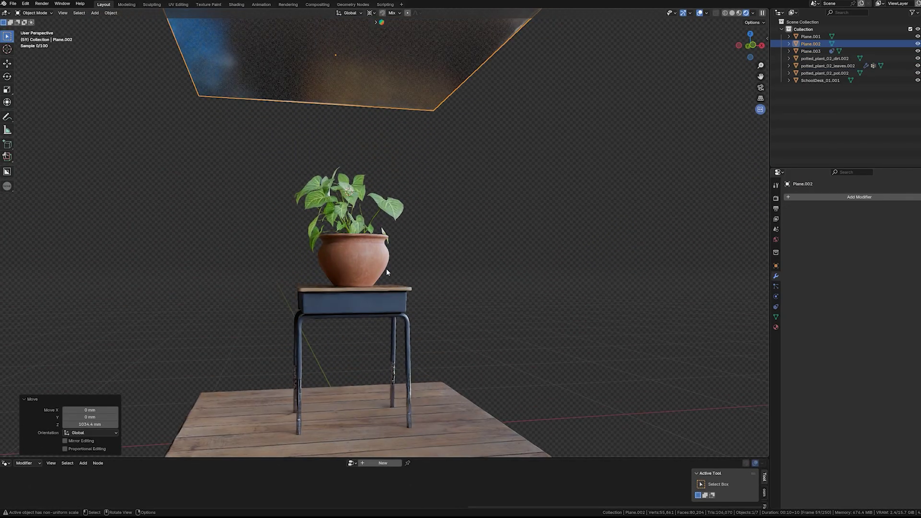